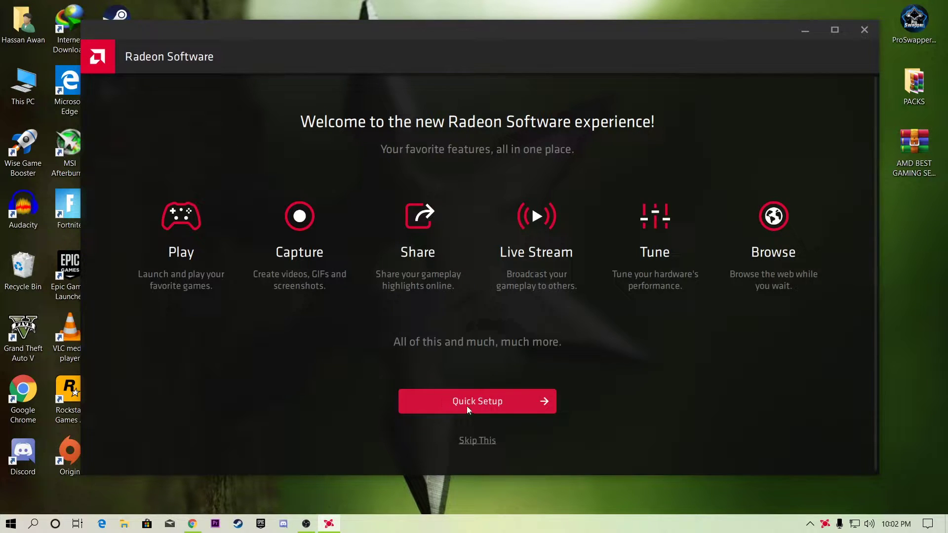
Run Quick Setup, pick the eSports profile instead of Gaming, and continue to Home
left_click(449, 413)
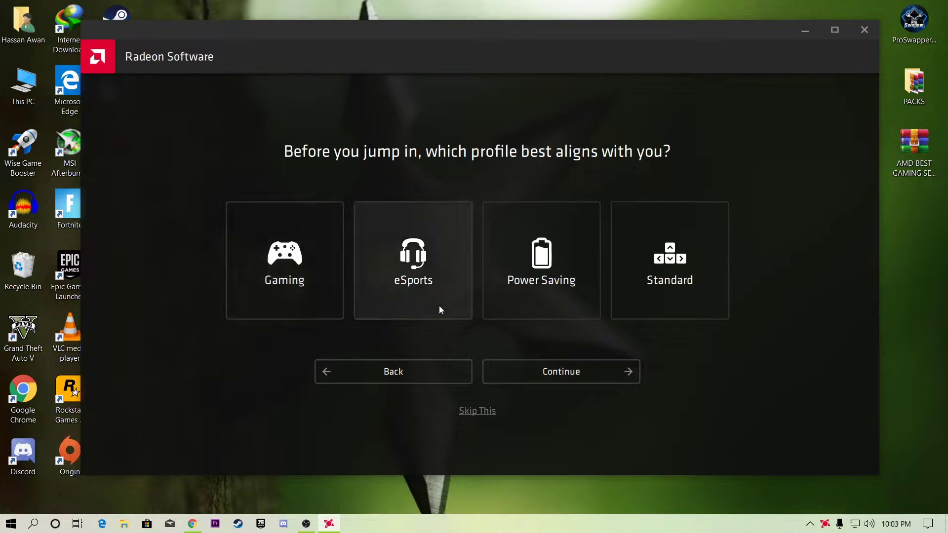
left_click(284, 281)
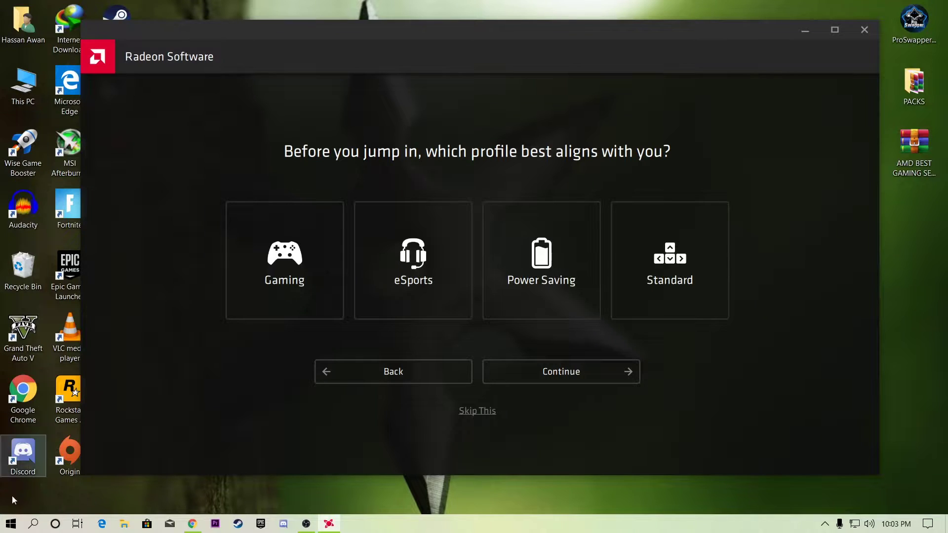
left_click(385, 261)
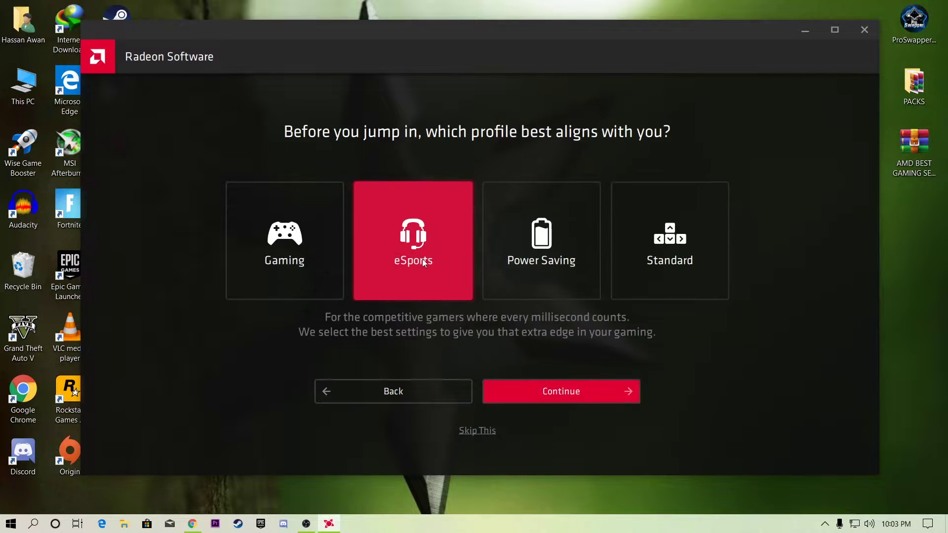
left_click(570, 400)
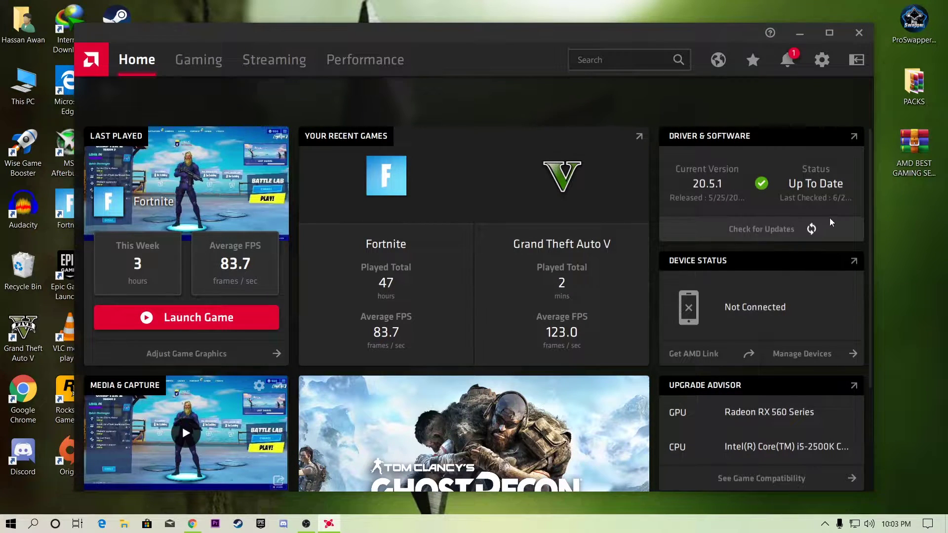
Confirm driver 20.5.1 is up to date and open the Graphics settings page
left_click(793, 235)
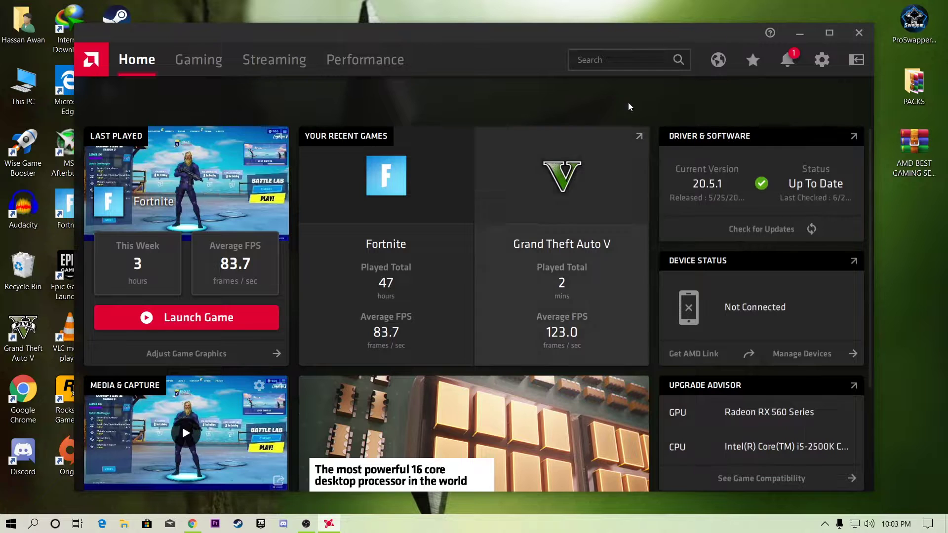
left_click_drag(618, 37, 666, 26)
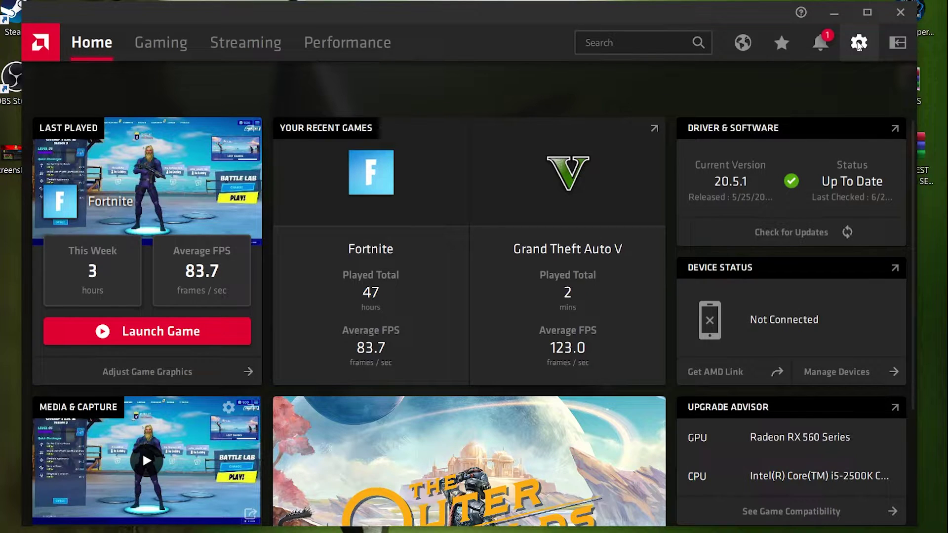
left_click(859, 43)
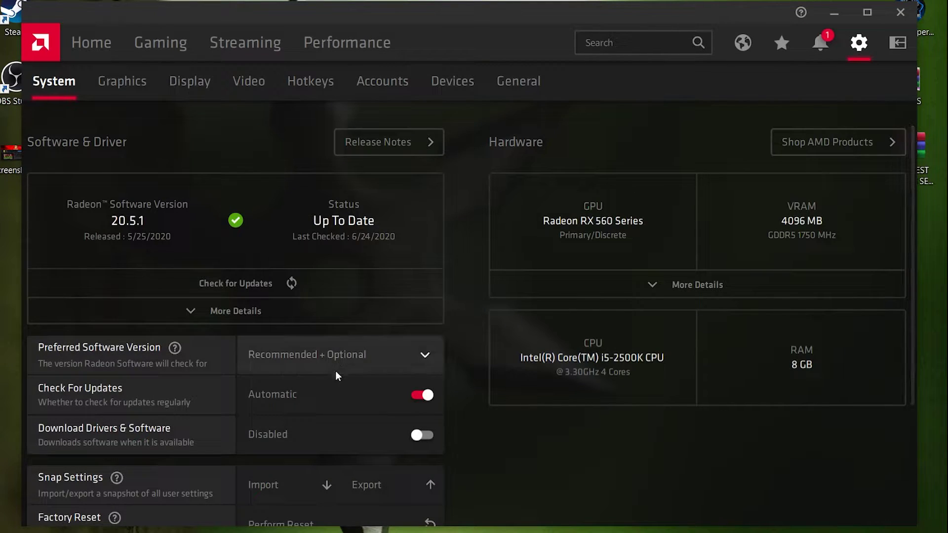
left_click(122, 82)
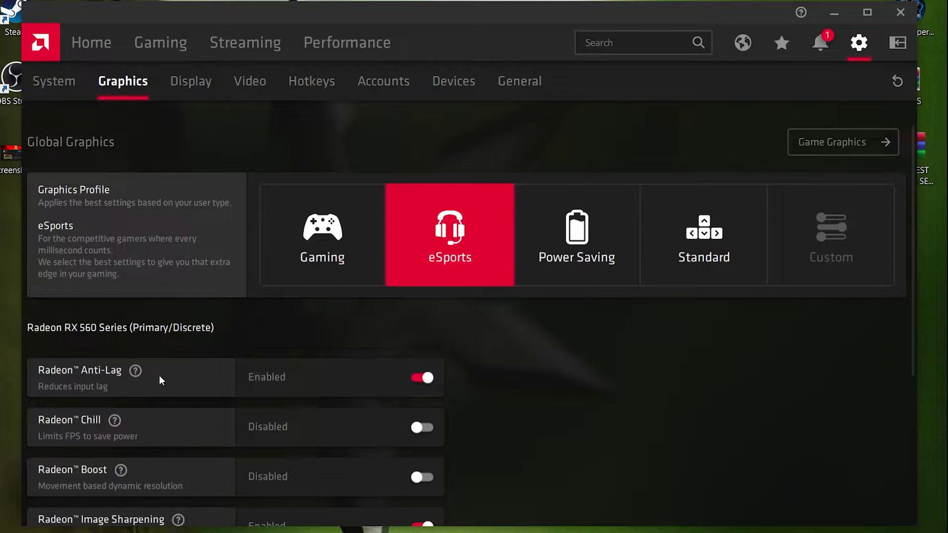
Enable Radeon Boost and set its Minimum Resolution slider to 66.6 %
scroll(345, 380, "down", 3)
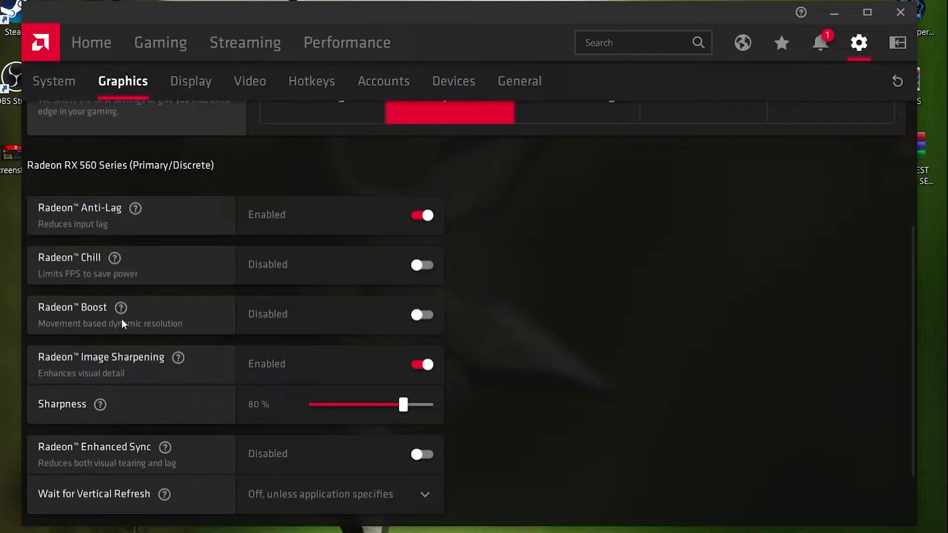
left_click(400, 312)
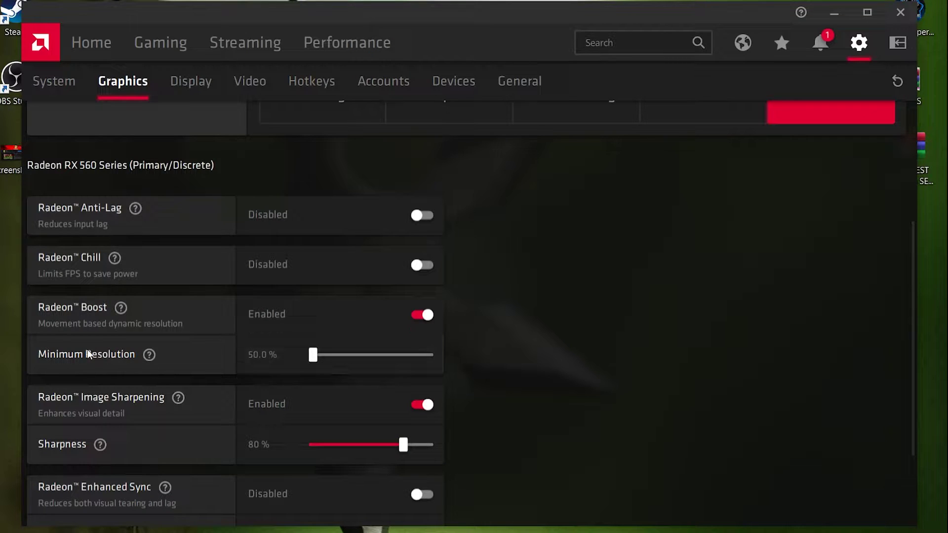
left_click_drag(314, 356, 355, 355)
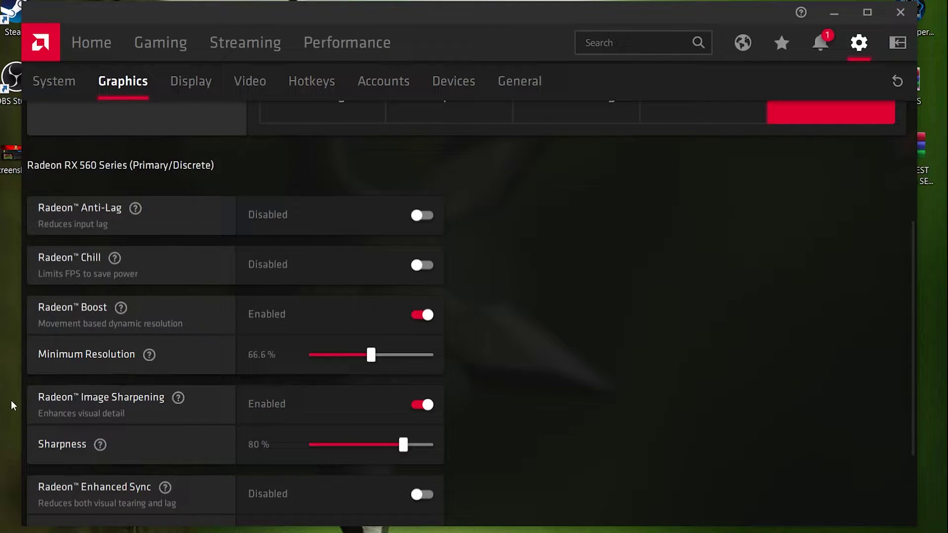
scroll(97, 400, "down", 2)
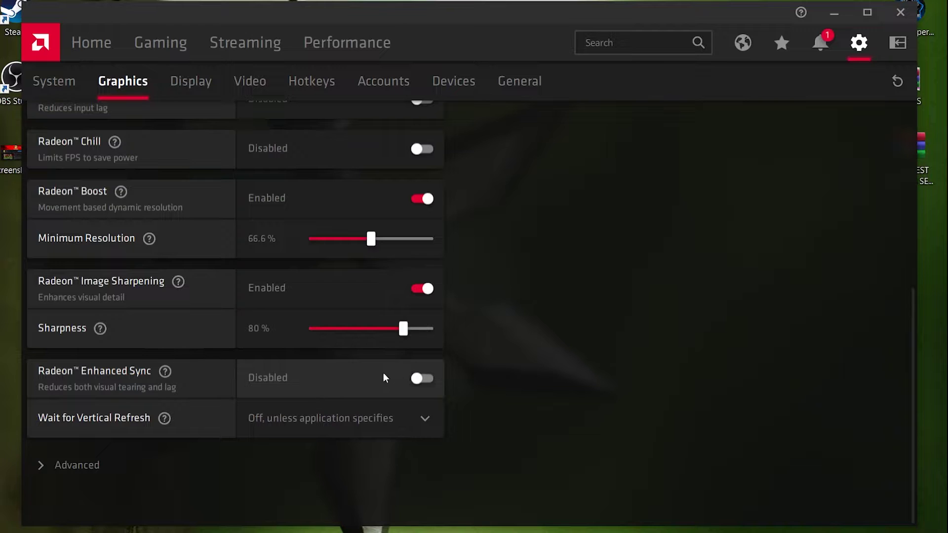
Set Wait for Vertical Refresh to Always off and expand the Advanced graphics options
left_click(376, 429)
left_click(271, 418)
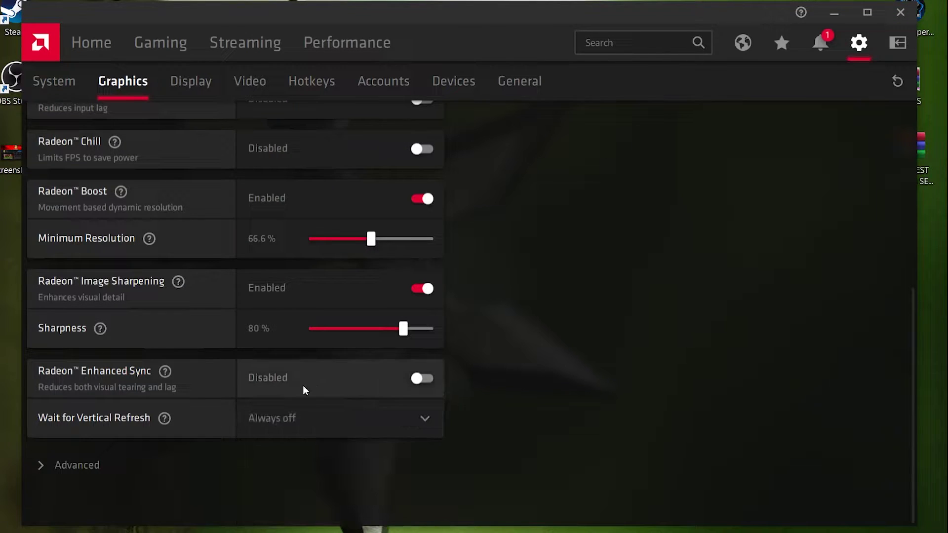
left_click(57, 466)
scroll(87, 451, "down", 3)
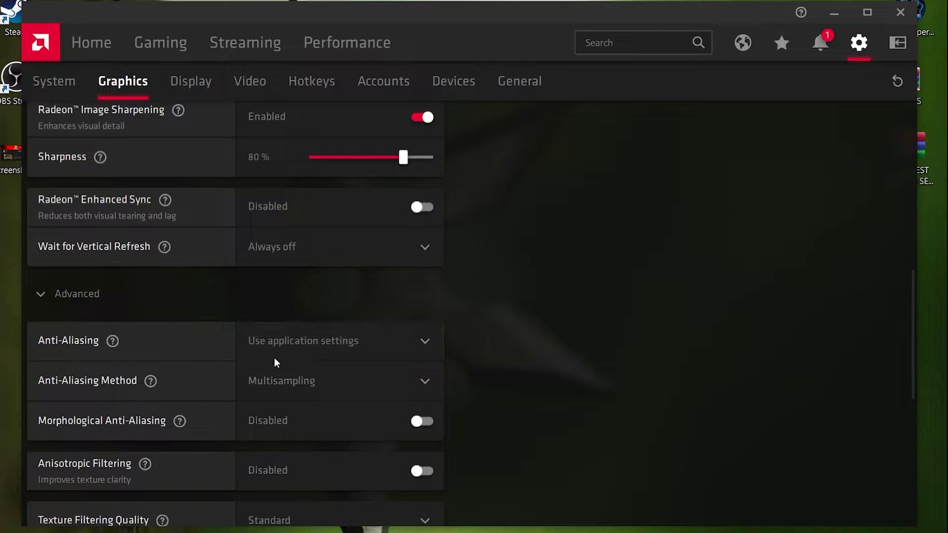
Set Anti-Aliasing to Enhance application settings with Multisampling, leaving Morphological Anti-Aliasing off
left_click(358, 354)
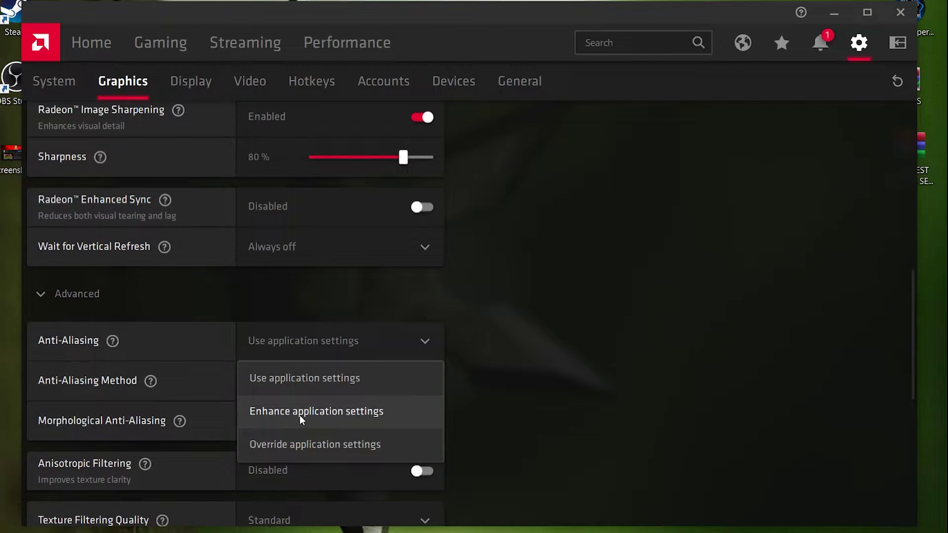
left_click(325, 416)
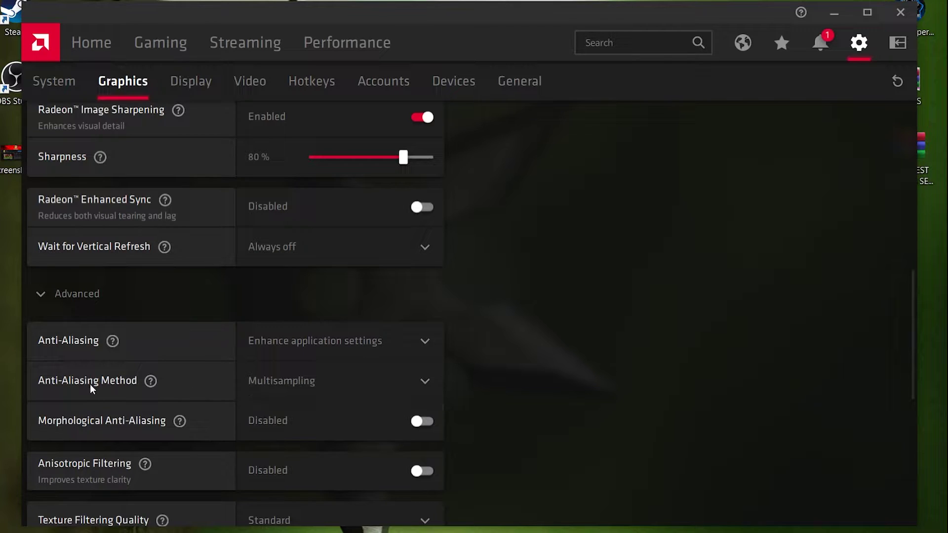
left_click(313, 380)
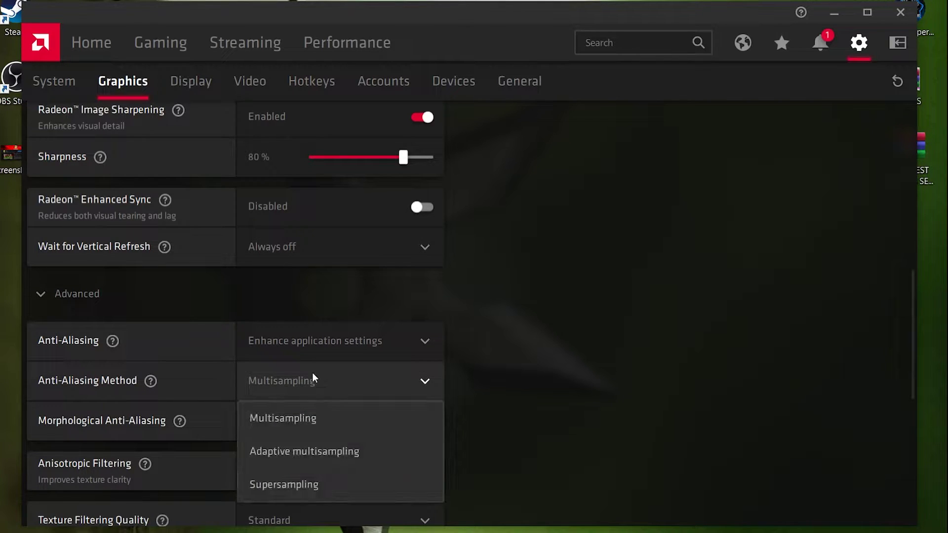
left_click(319, 419)
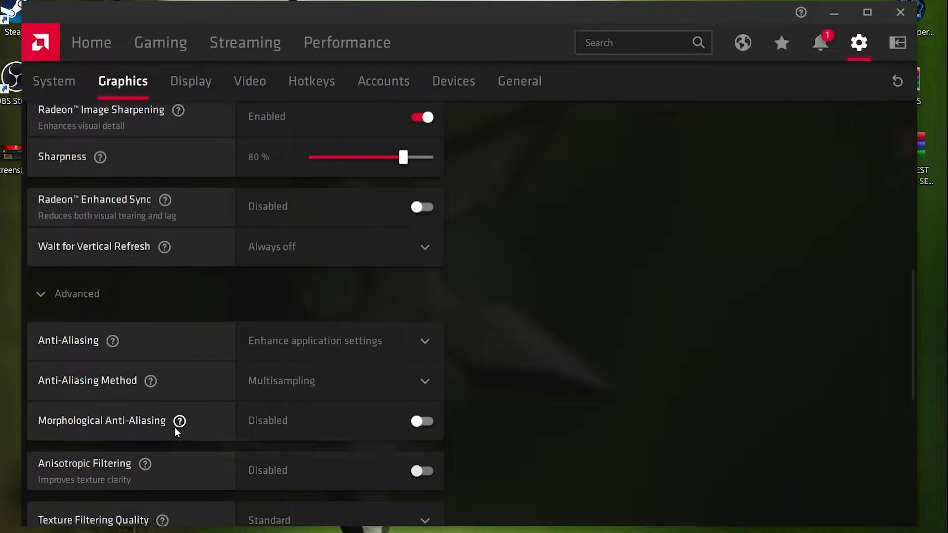
left_click(405, 431)
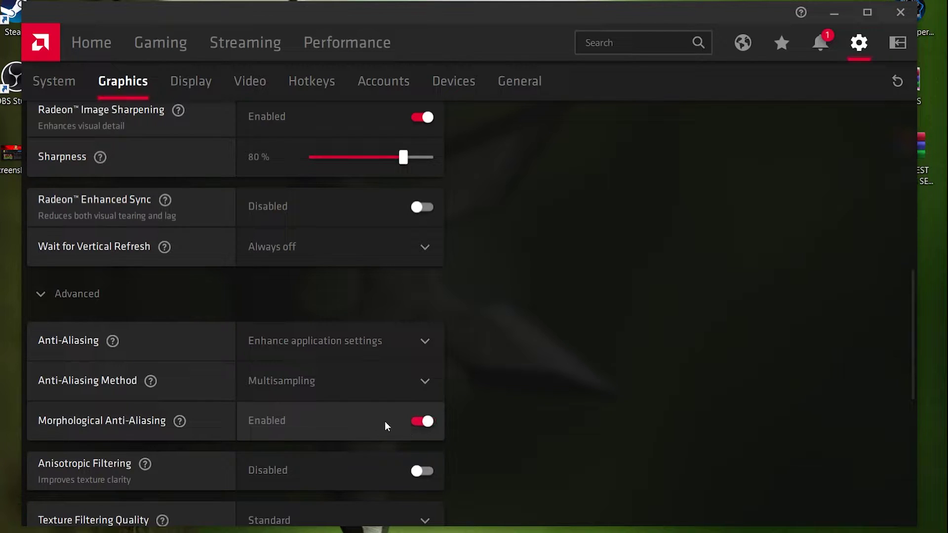
left_click(383, 420)
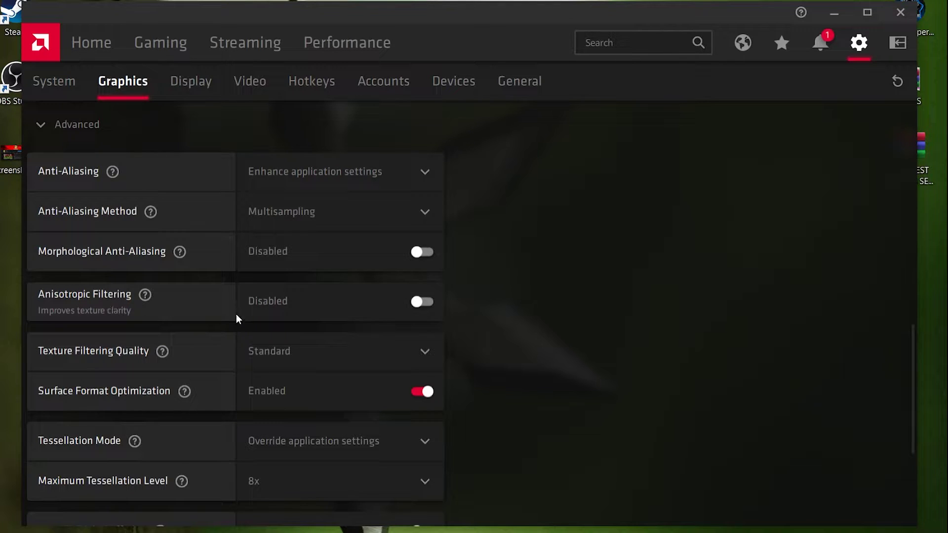
Enable Anisotropic Filtering at 8x and set Texture Filtering Quality to Performance
left_click(300, 301)
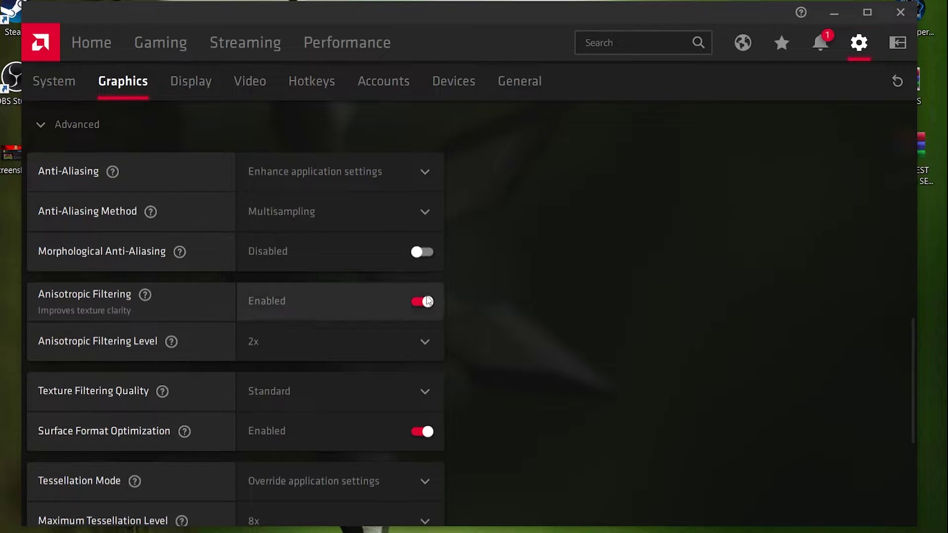
left_click(363, 329)
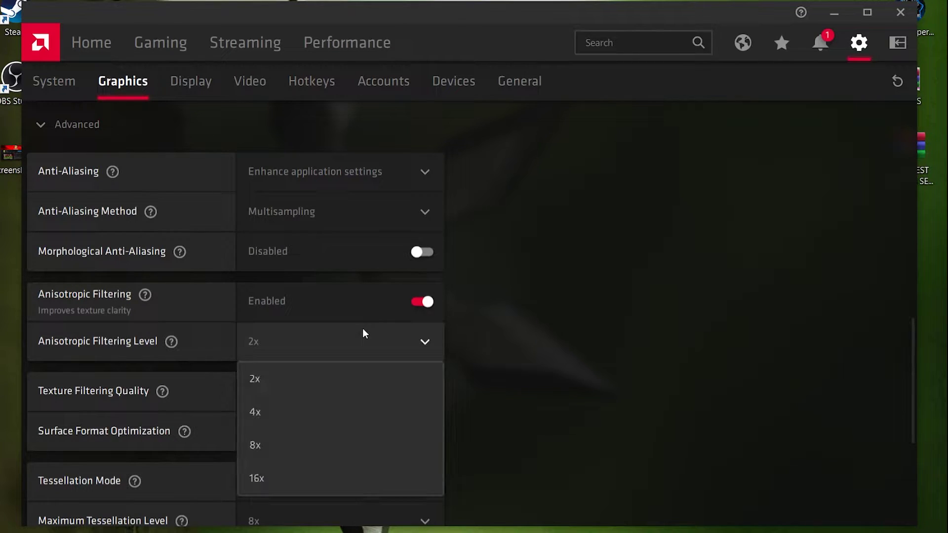
left_click(270, 448)
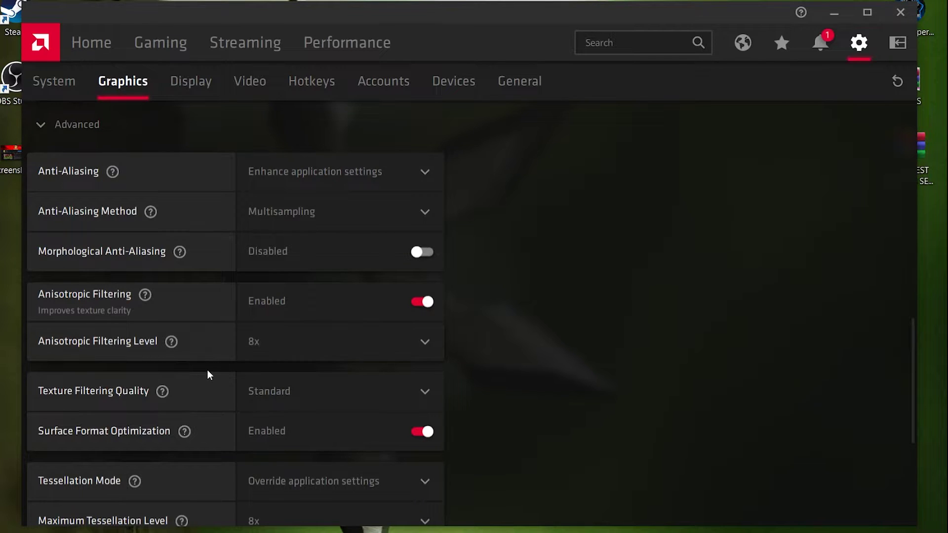
scroll(207, 369, "down", 3)
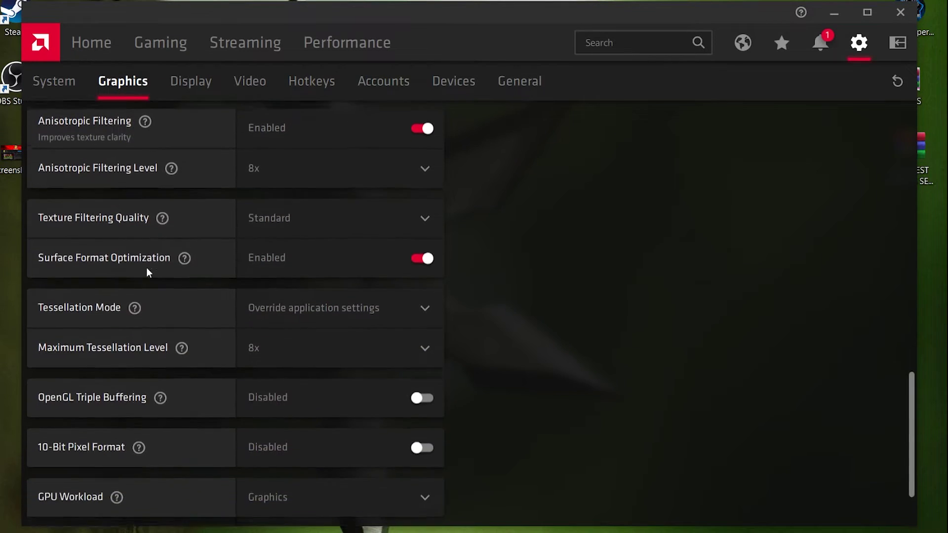
left_click(359, 213)
left_click(257, 329)
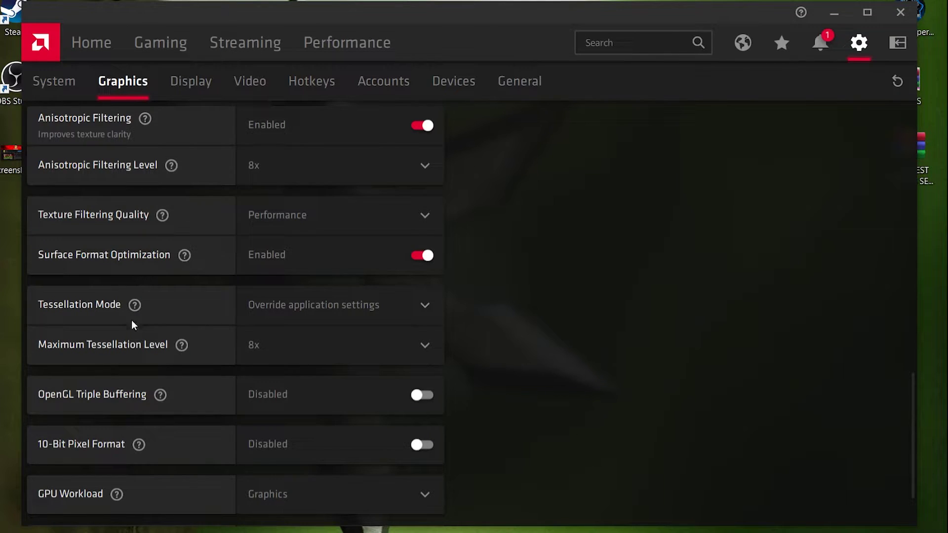
Set Tessellation Mode to Override application settings with maximum level 8x
left_click(348, 305)
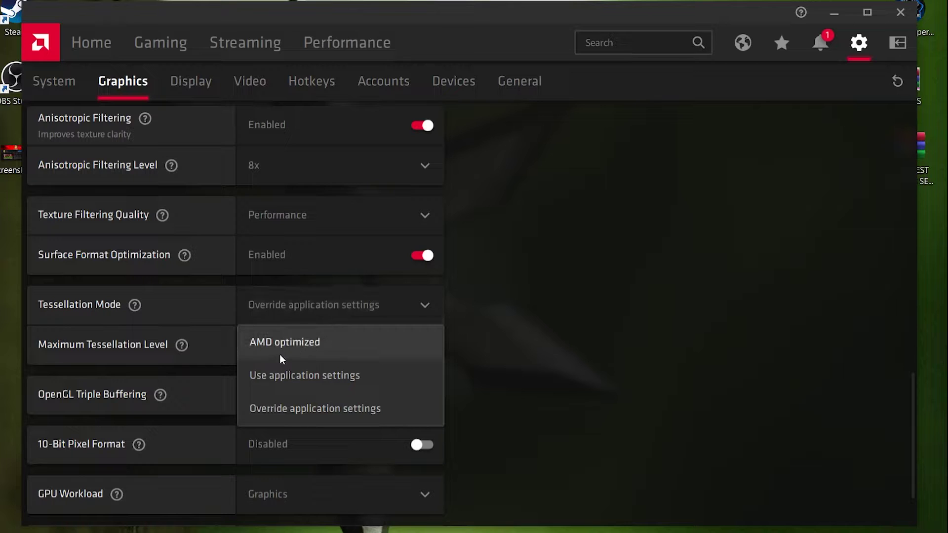
left_click(283, 408)
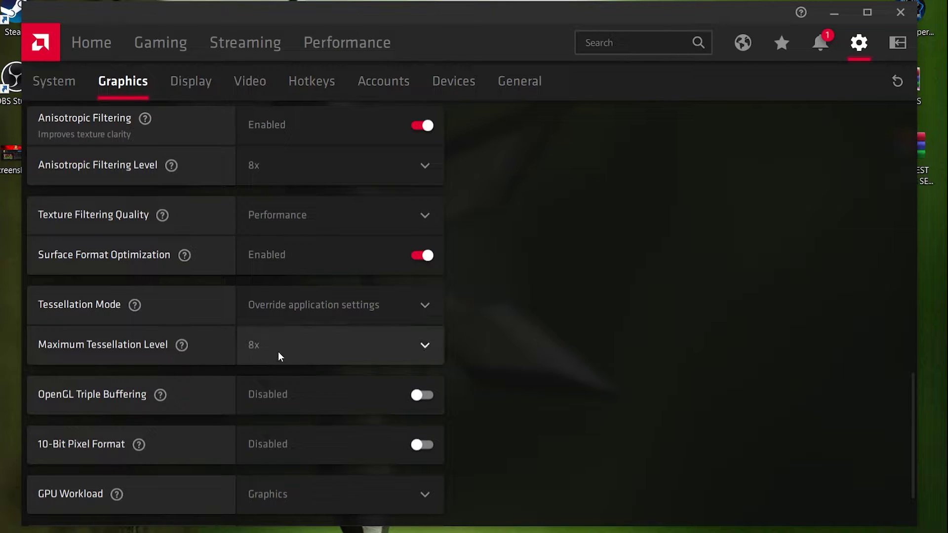
left_click(277, 351)
left_click(268, 398)
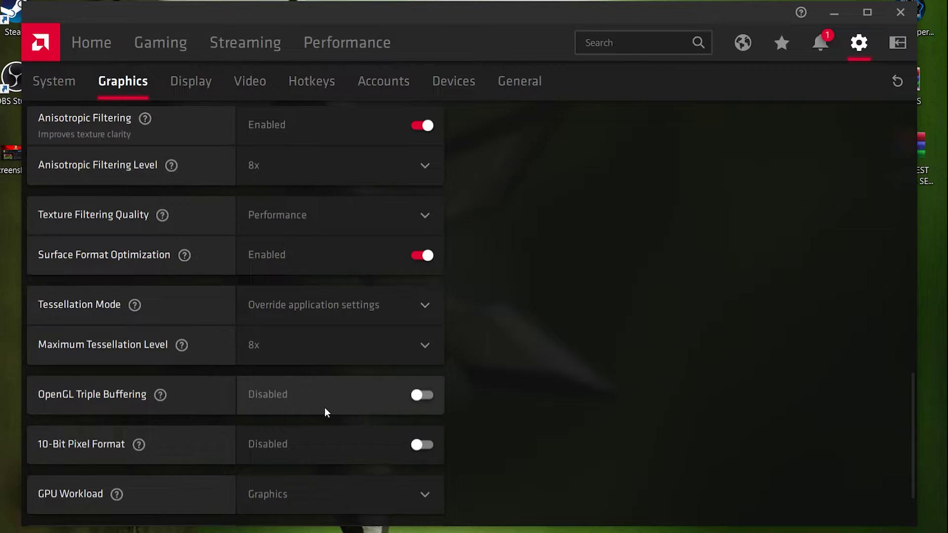
Switch Anisotropic Filtering to Disabled and move to the Display settings page
scroll(88, 440, "down", 2)
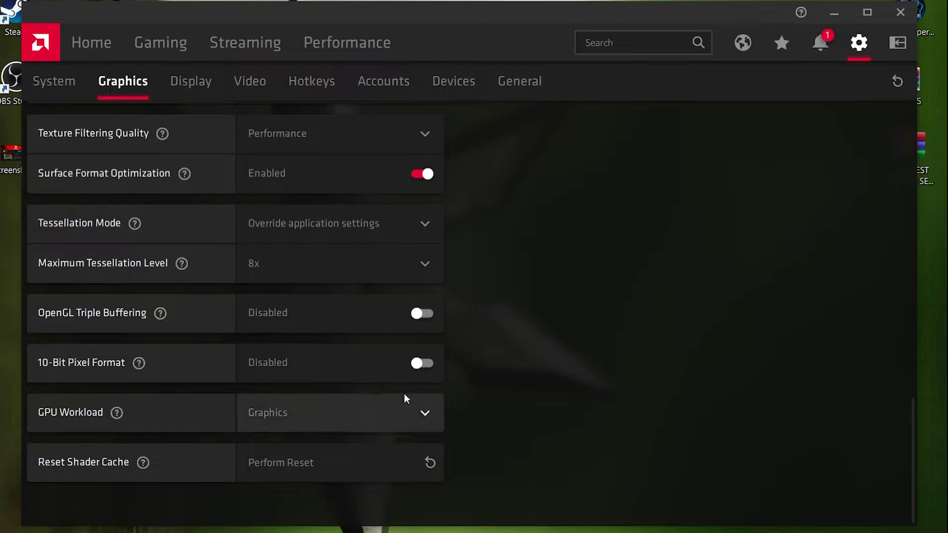
scroll(201, 417, "up", 1)
scroll(202, 417, "up", 4)
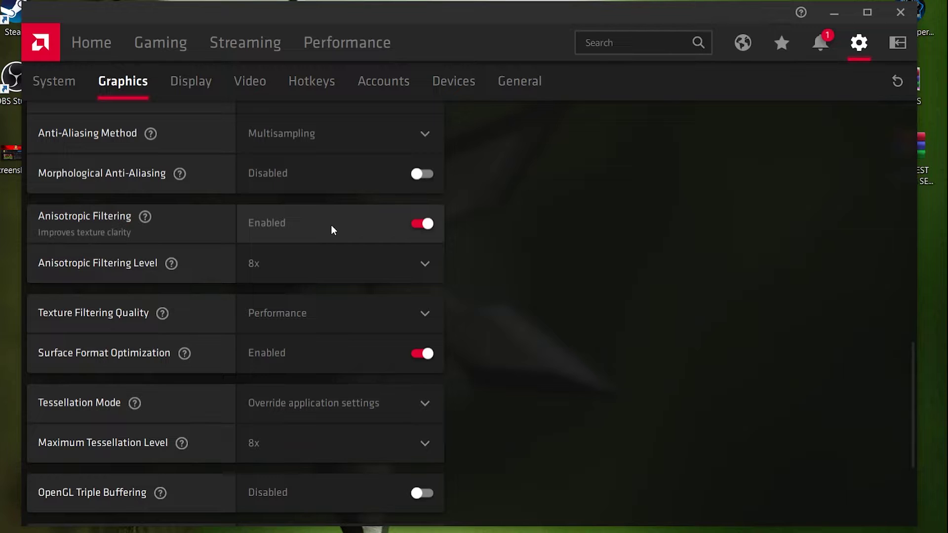
left_click(395, 227)
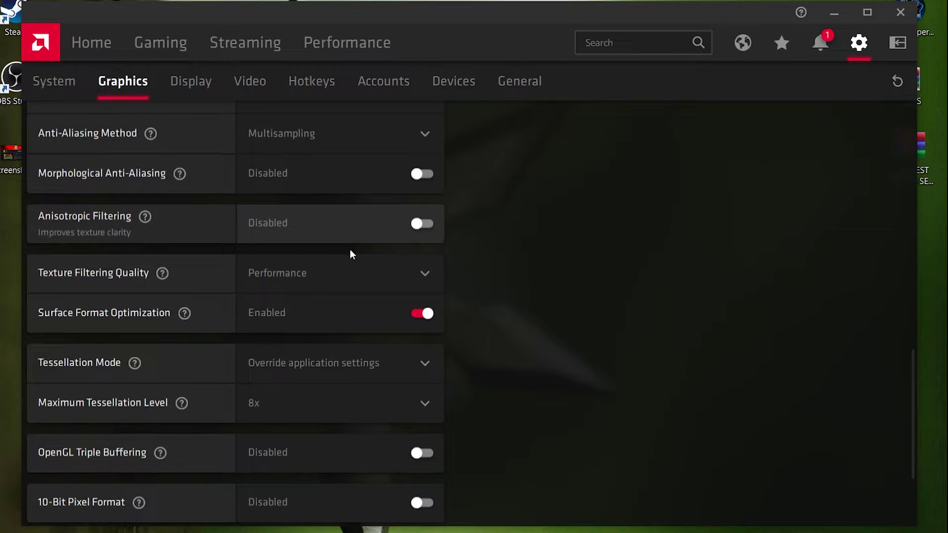
scroll(217, 313, "up", 5)
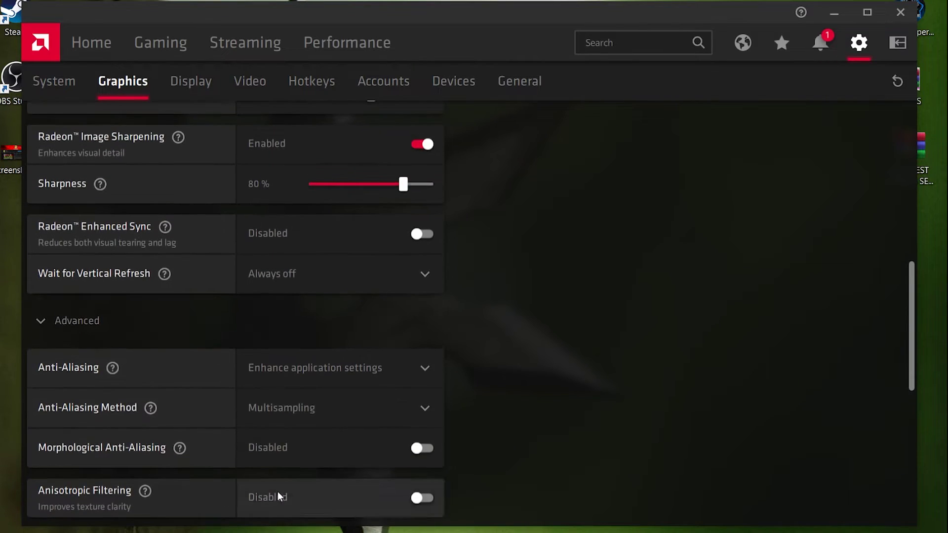
left_click(187, 82)
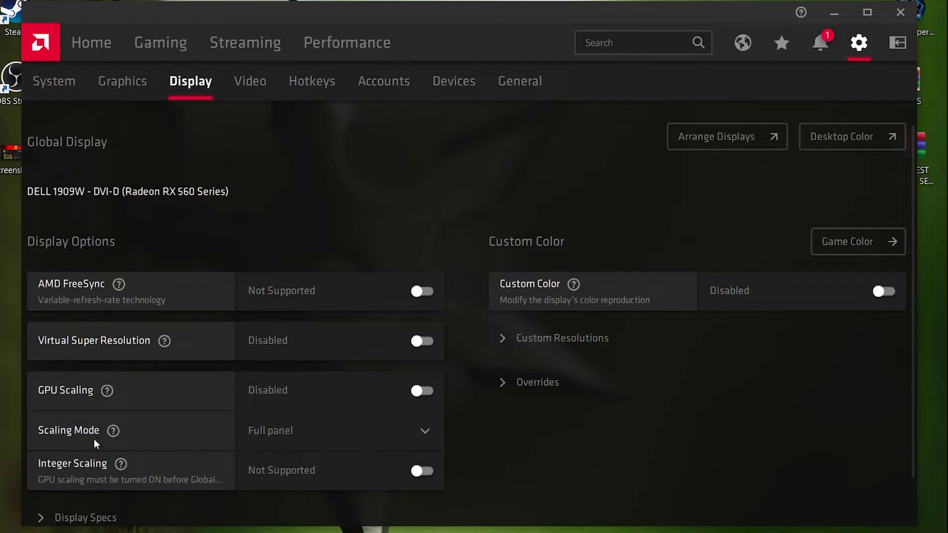
Expand Display Specs to review the monitor timing table, then go to General settings
scroll(325, 395, "down", 2)
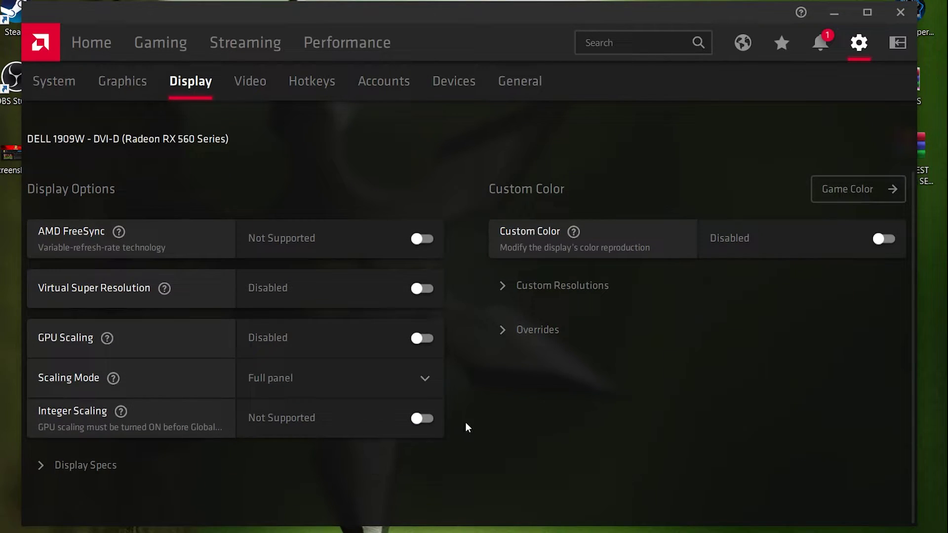
left_click(78, 466)
scroll(230, 453, "down", 5)
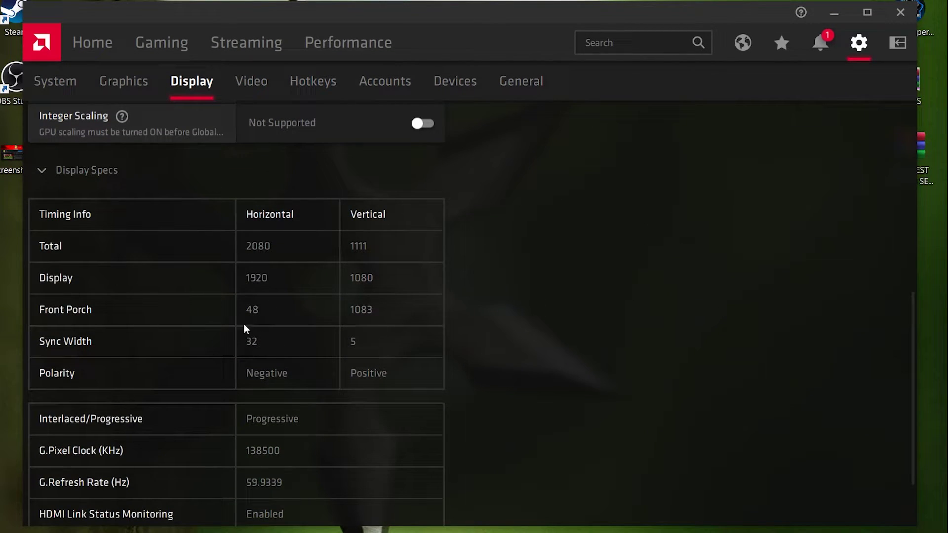
scroll(245, 328, "down", 2)
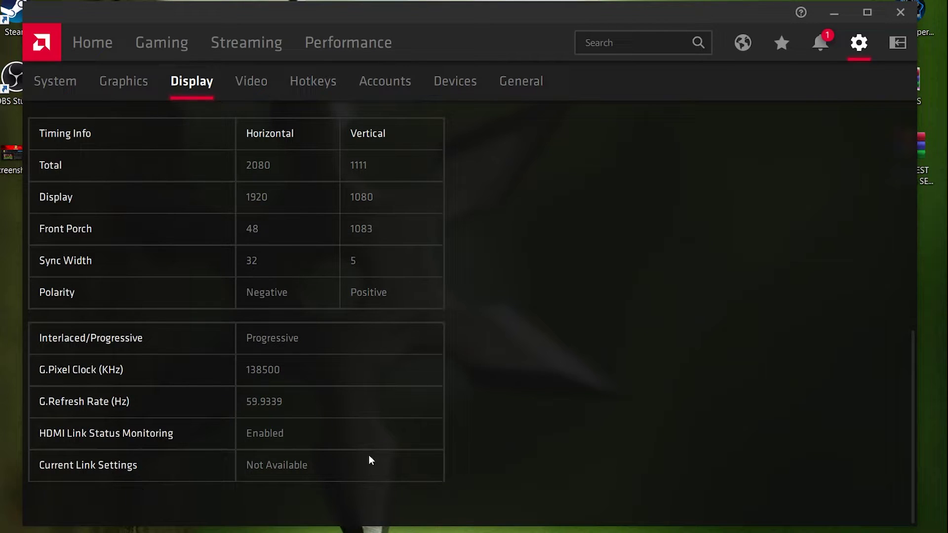
scroll(346, 449, "up", 2)
scroll(322, 438, "down", 2)
scroll(295, 417, "up", 10)
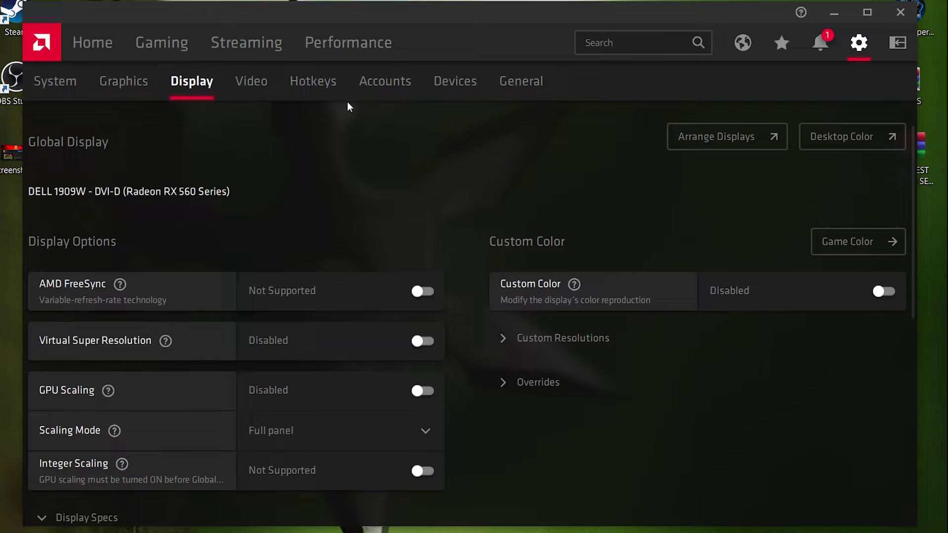
left_click(539, 76)
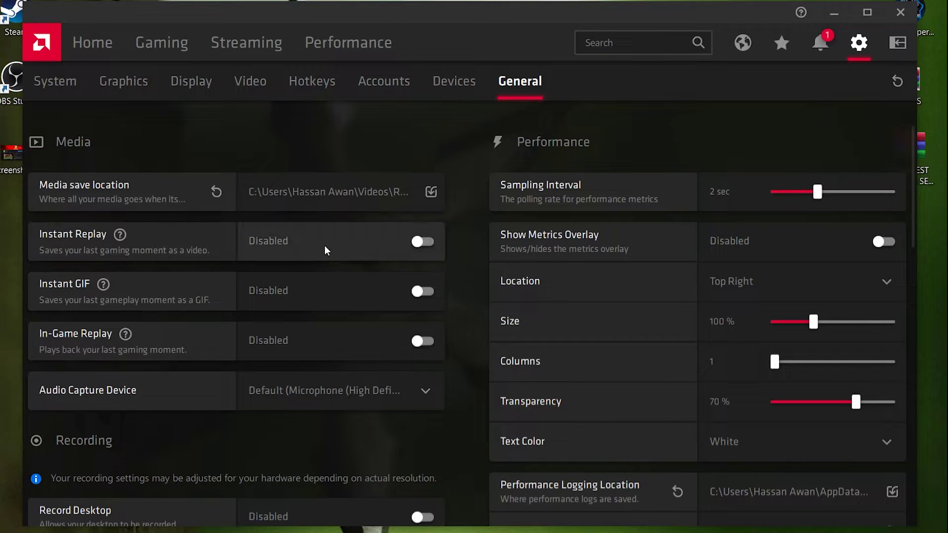
scroll(149, 292, "down", 3)
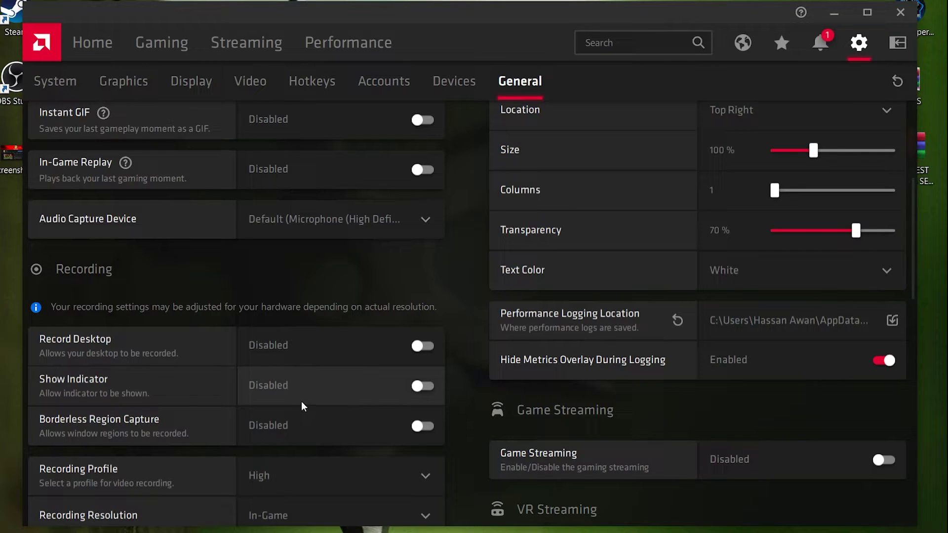
scroll(301, 401, "down", 4)
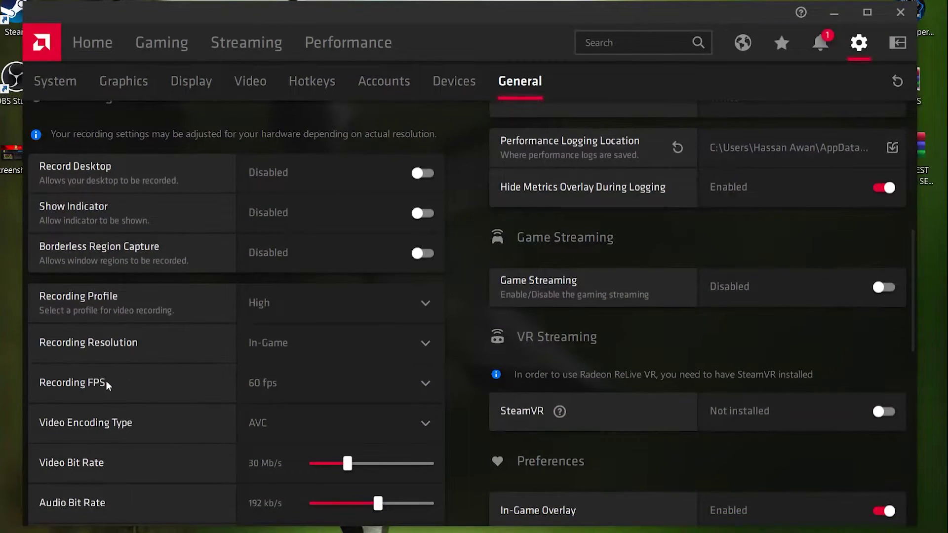
scroll(295, 375, "down", 3)
scroll(488, 294, "down", 1)
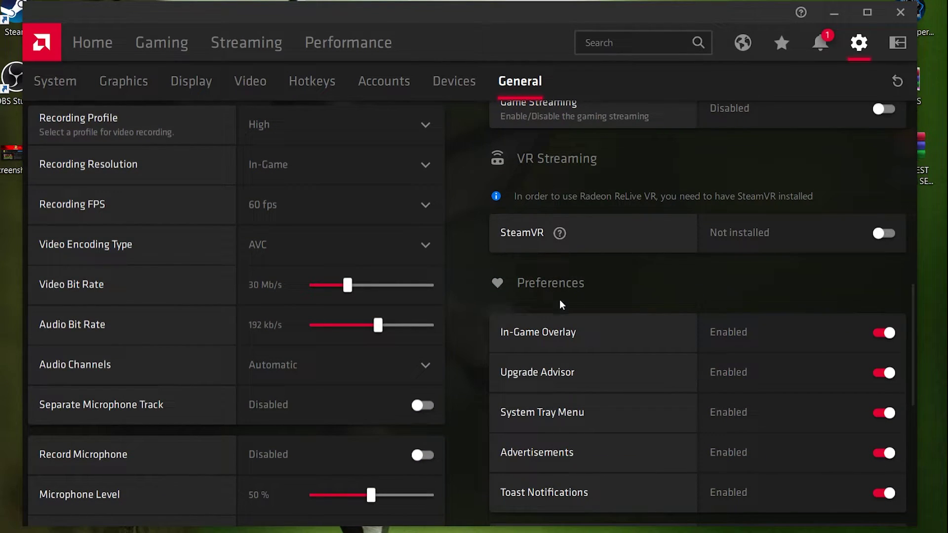
scroll(789, 271, "down", 4)
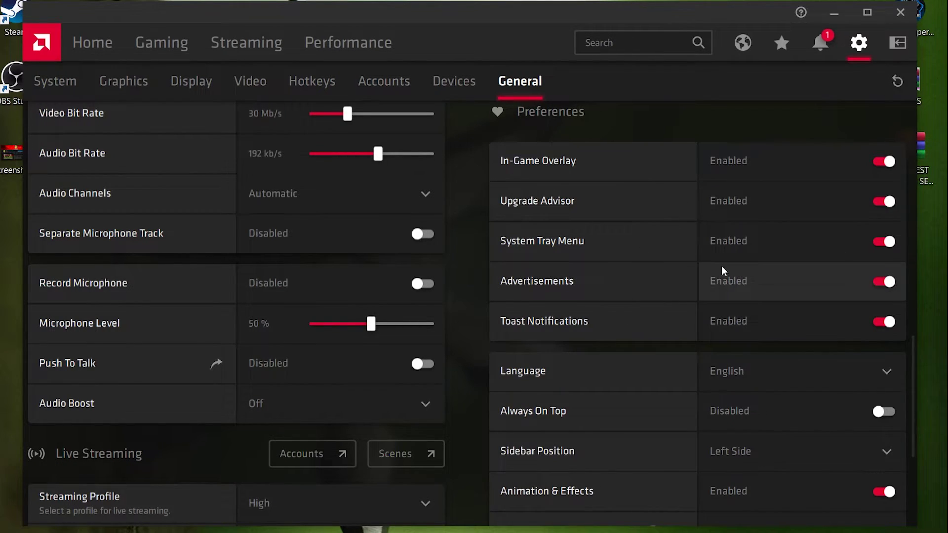
Open Performance > Tuning and accept the tuning licence agreement
left_click(354, 46)
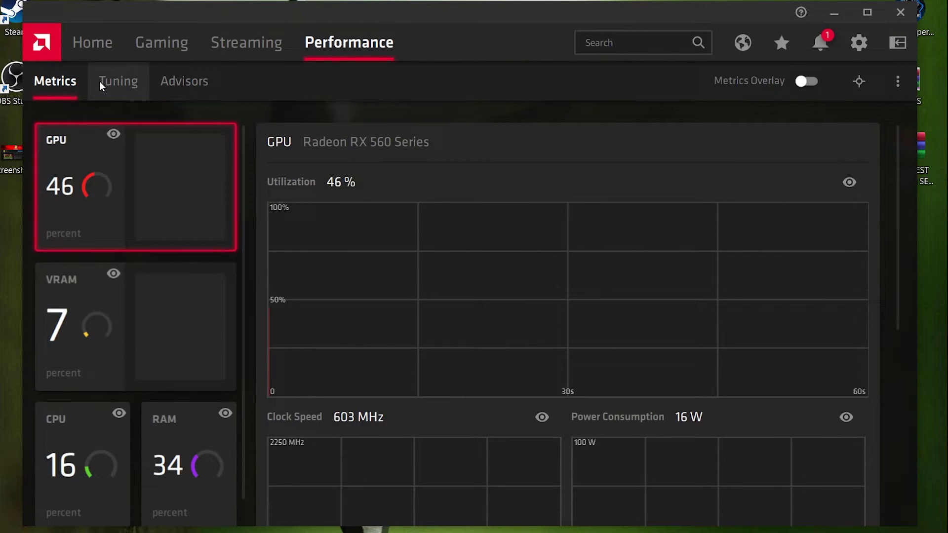
left_click(99, 81)
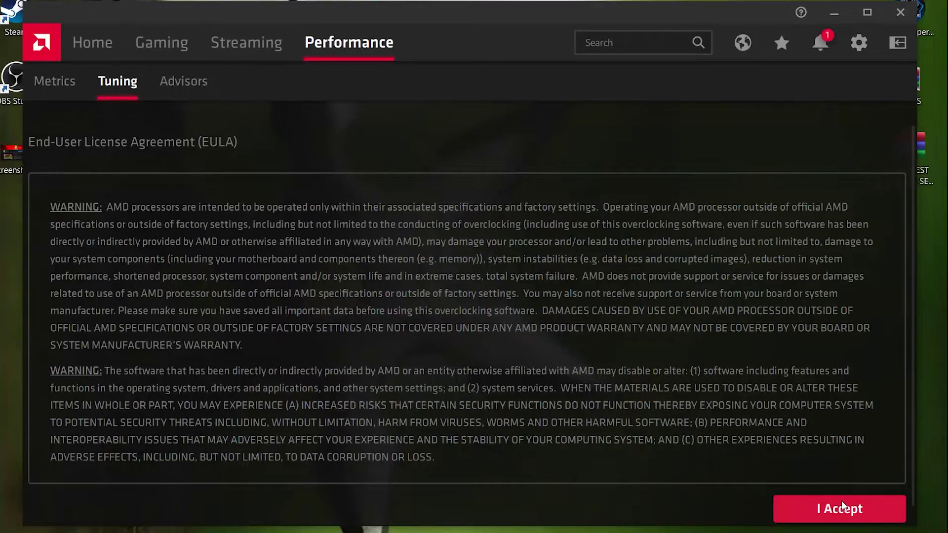
left_click(845, 511)
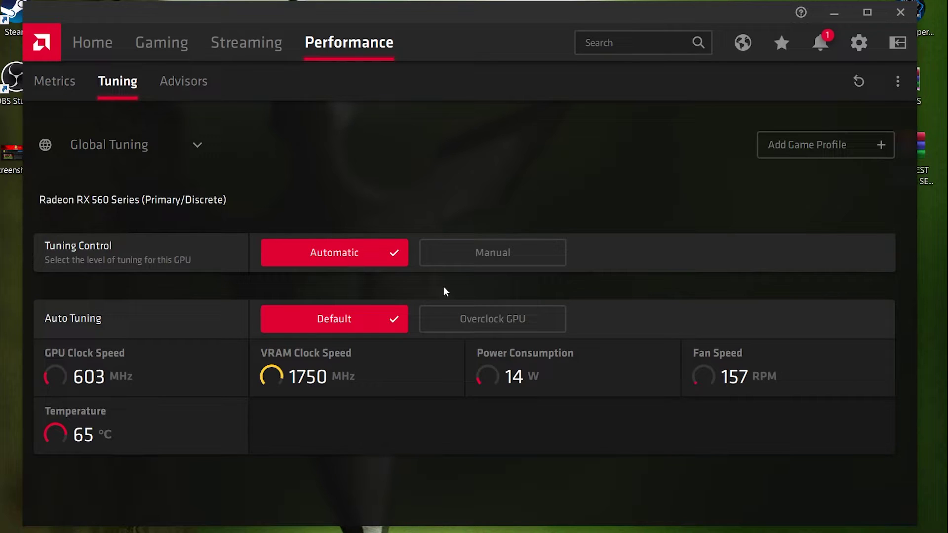
Look over the Global Tuning profile list and Add Game Profile dialog, changing nothing
left_click(129, 153)
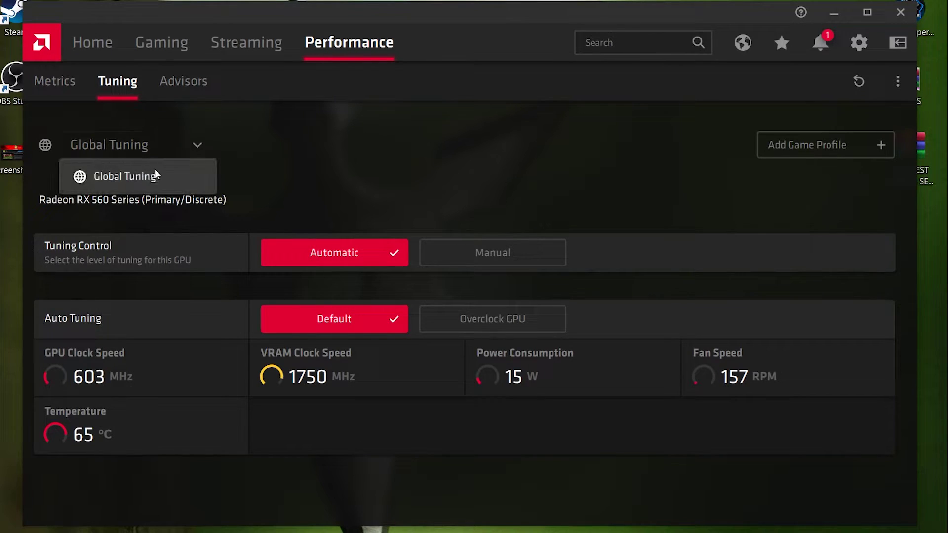
left_click(141, 146)
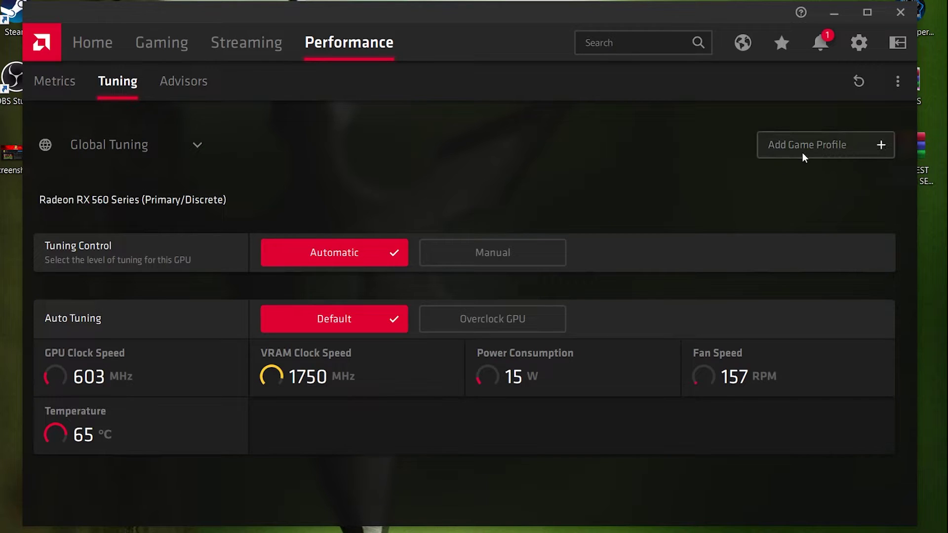
left_click(830, 148)
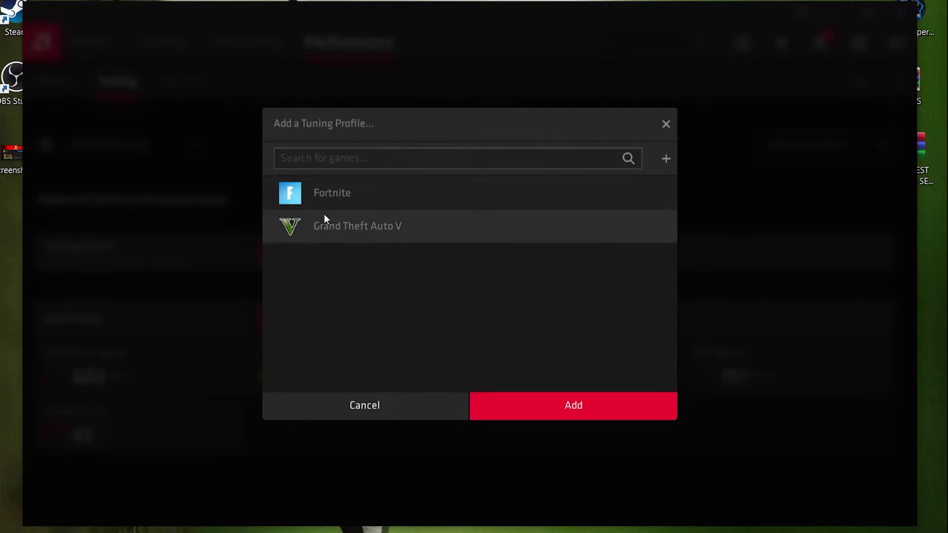
key("Escape")
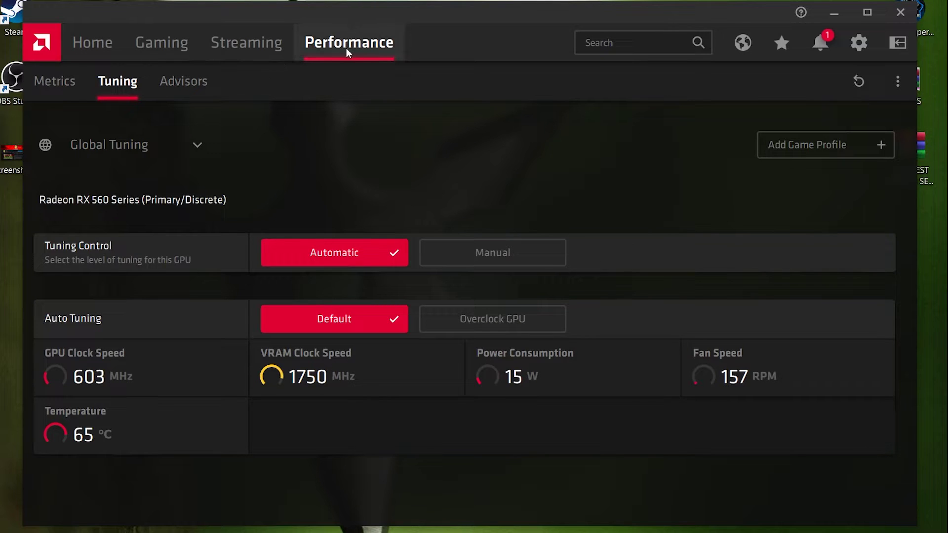
Close Radeon Software and launch MSI Afterburner, shifting its window to the right
left_click(904, 12)
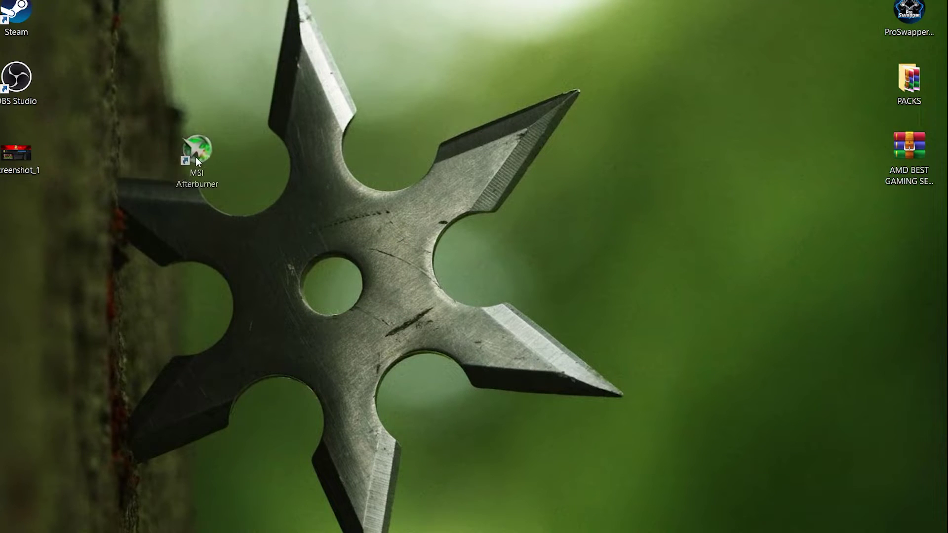
left_click(196, 158)
key("Delete")
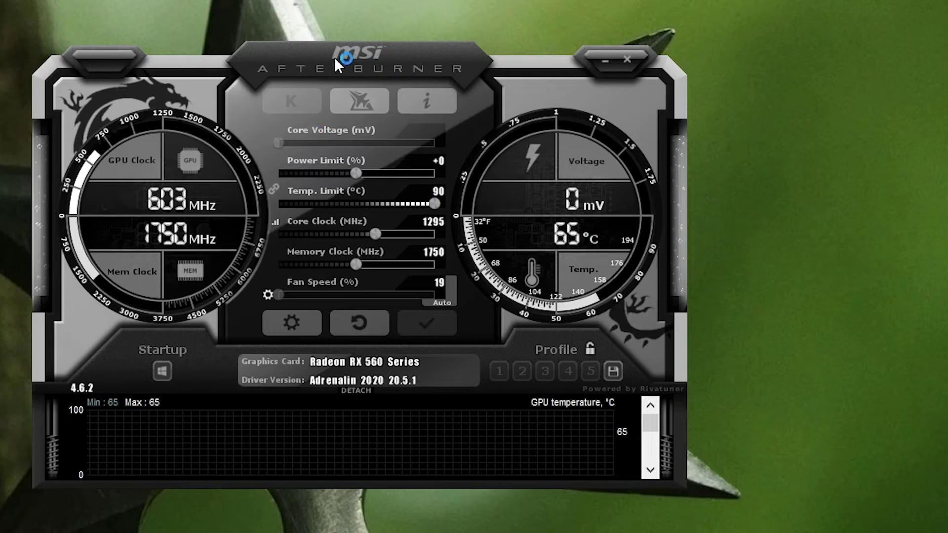
left_click_drag(339, 76, 439, 73)
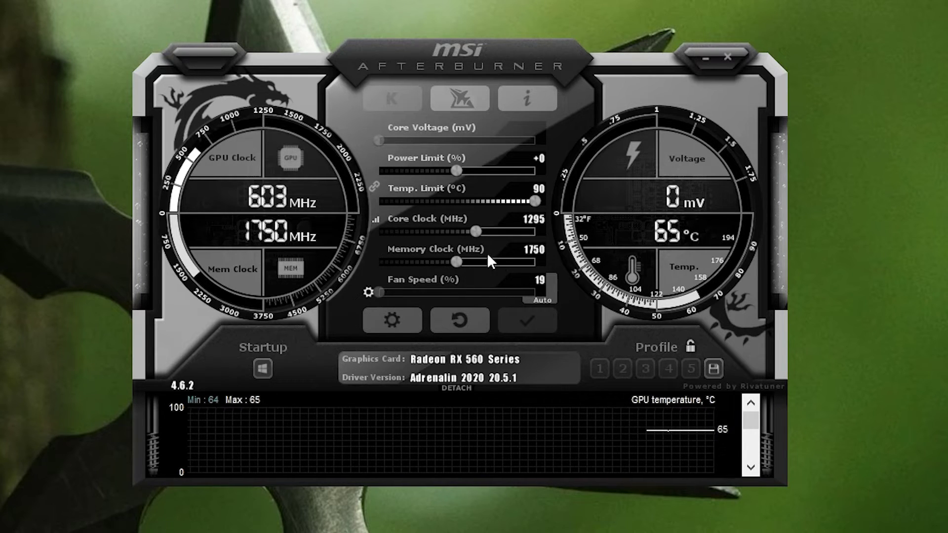
Review the Memory Clock and Fan Speed slider help, then close MSI Afterburner
mouse_move(518, 264)
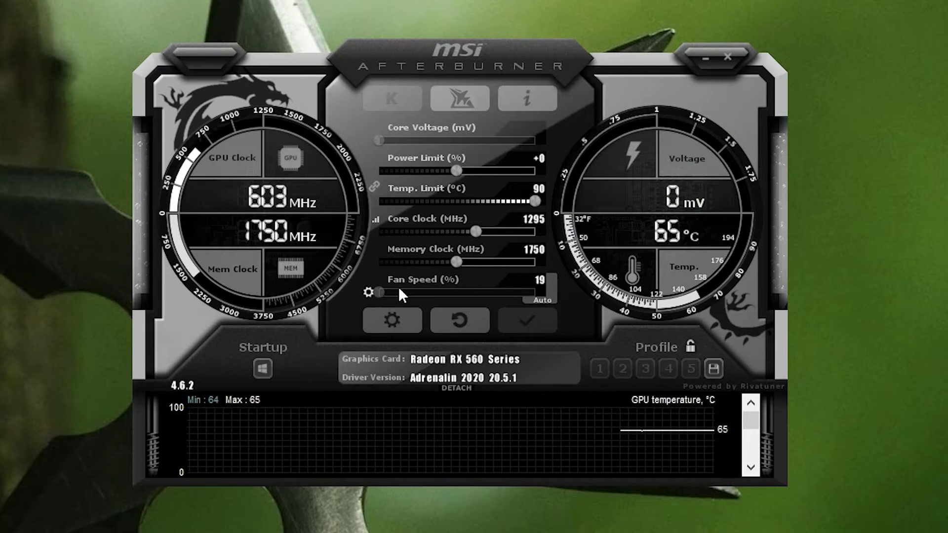
mouse_move(418, 292)
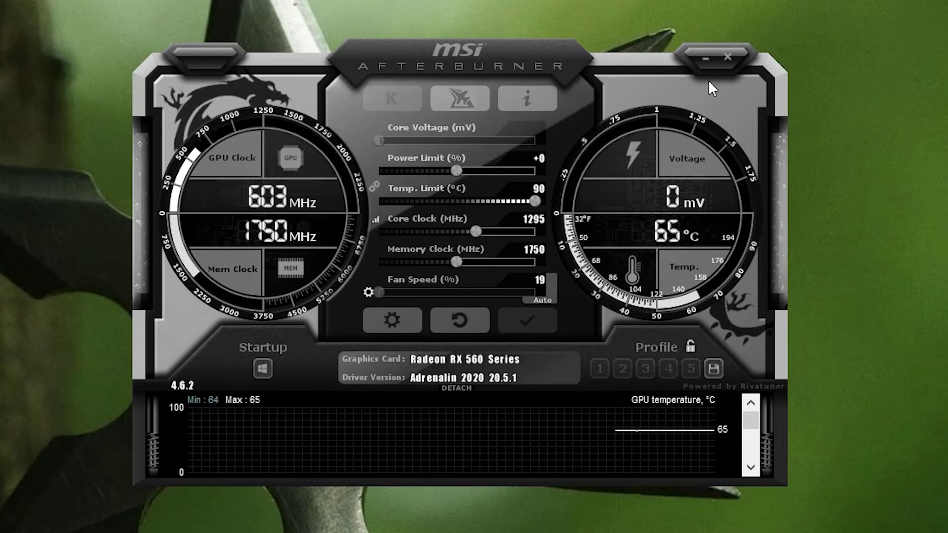
left_click(734, 58)
Extract the AMD BEST GAMING SETTING FOR 2020 archive into its own desktop folder
left_click_drag(923, 192, 447, 163)
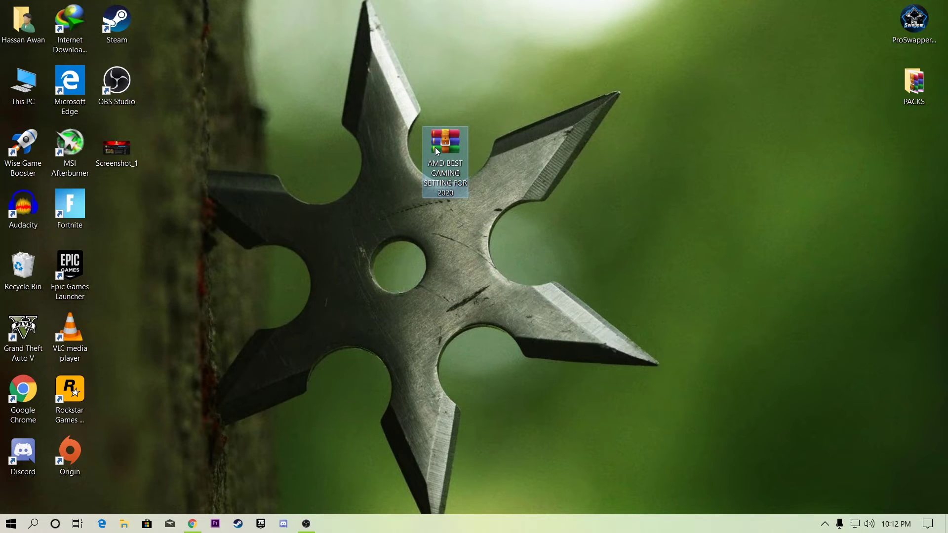
right_click(441, 135)
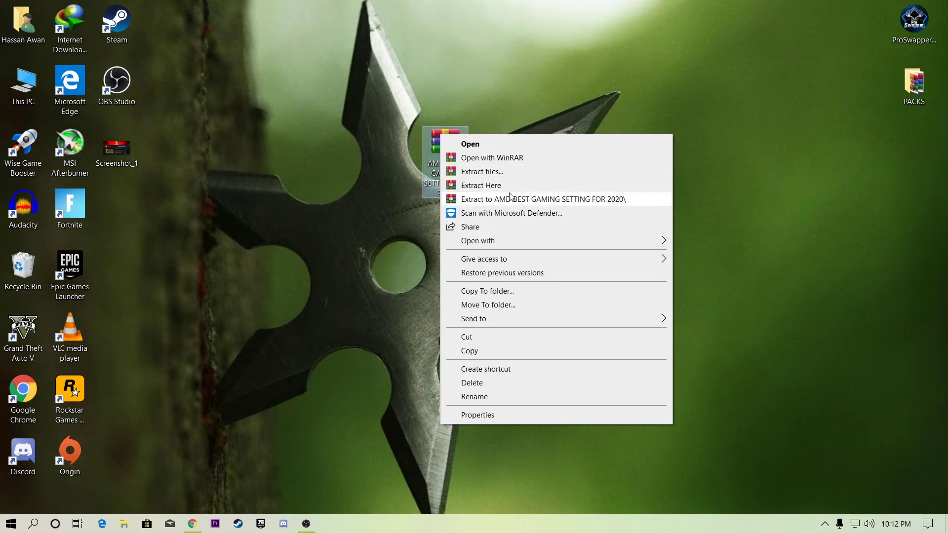
left_click(487, 199)
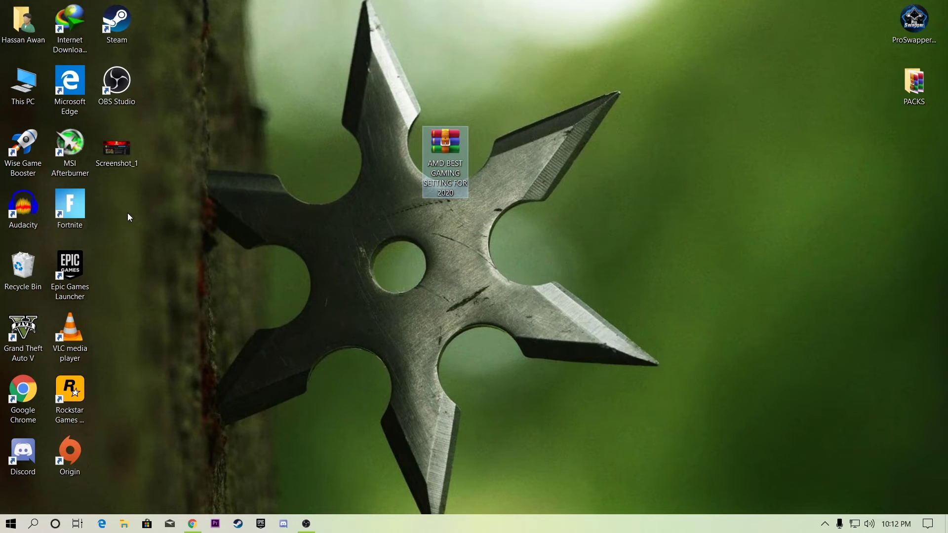
left_click_drag(127, 211, 362, 213)
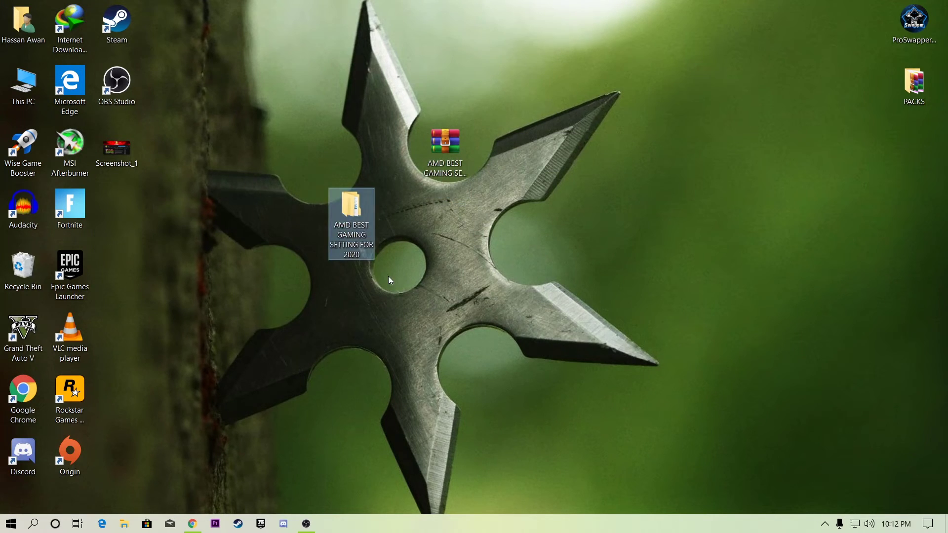
Delete Med-High Optimization from Registry files for Optimization and close the folder window
double_click(357, 217)
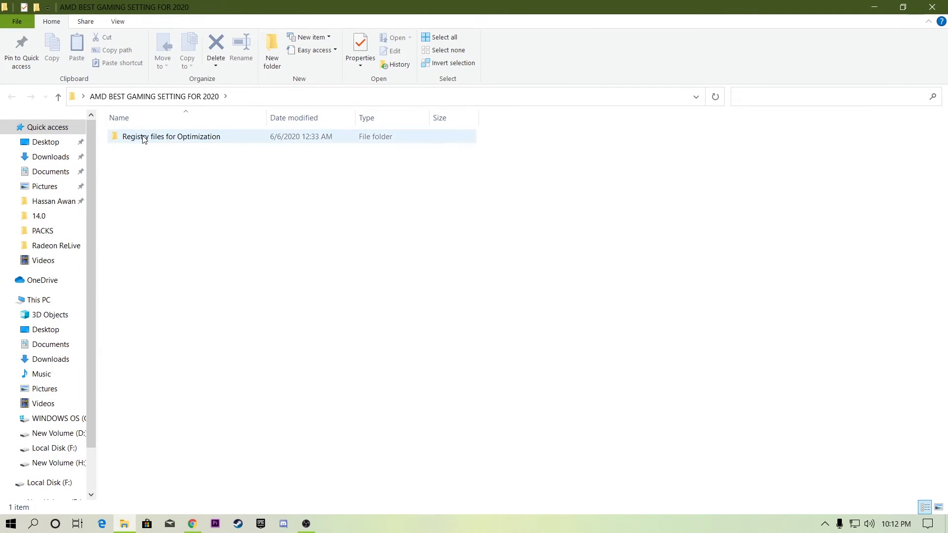
double_click(144, 137)
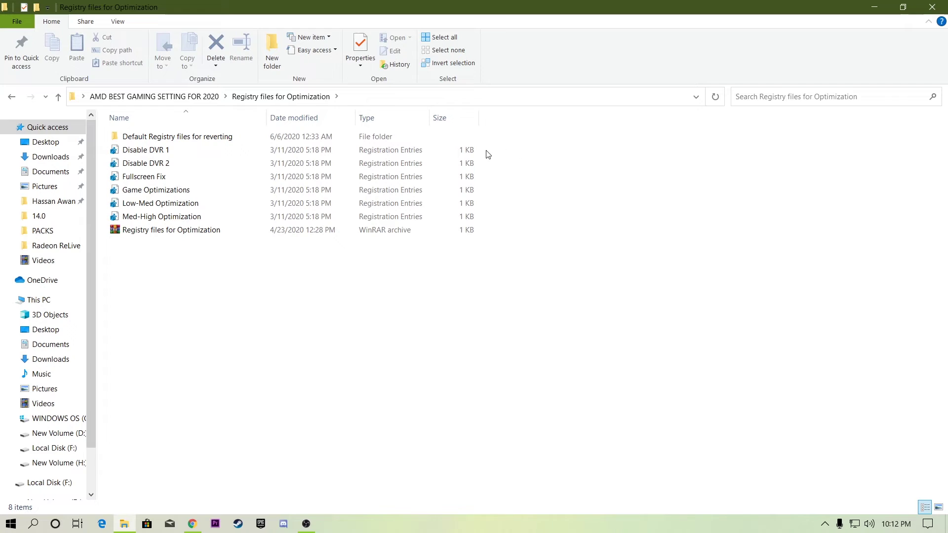
left_click_drag(486, 156, 276, 219)
left_click(144, 245)
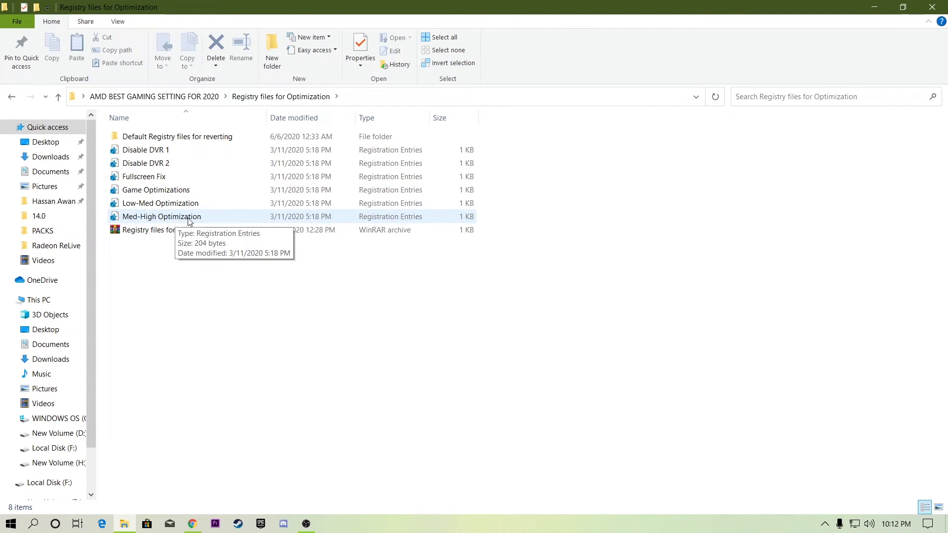
left_click(140, 221)
left_click(156, 223)
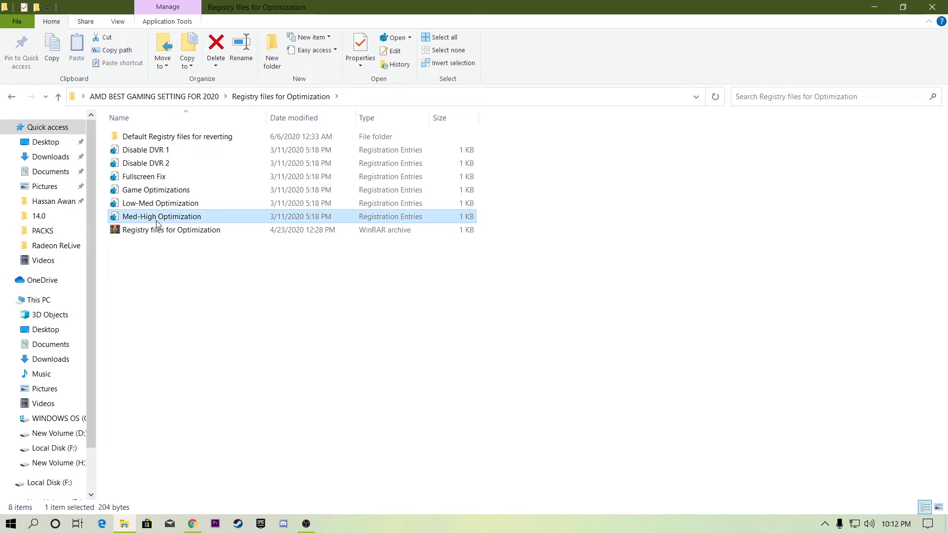
key("Delete")
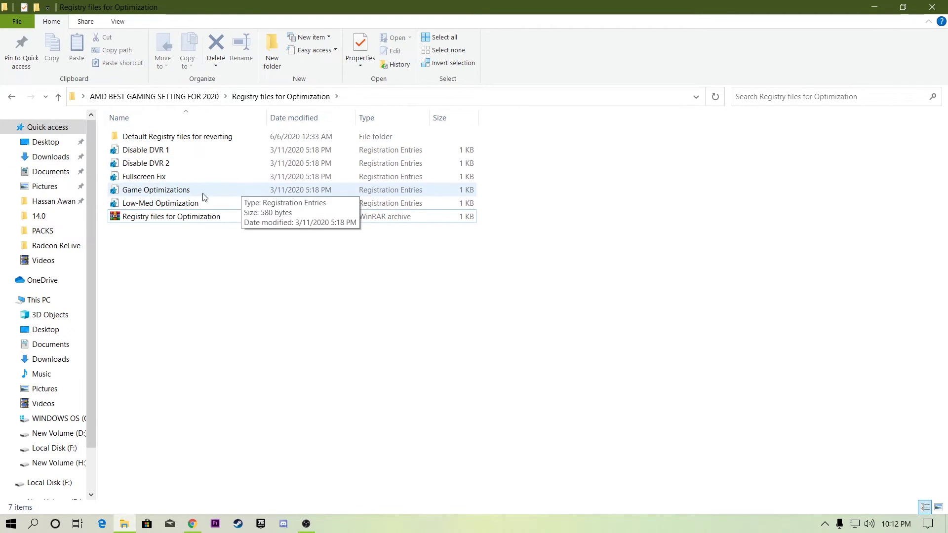
left_click(932, 7)
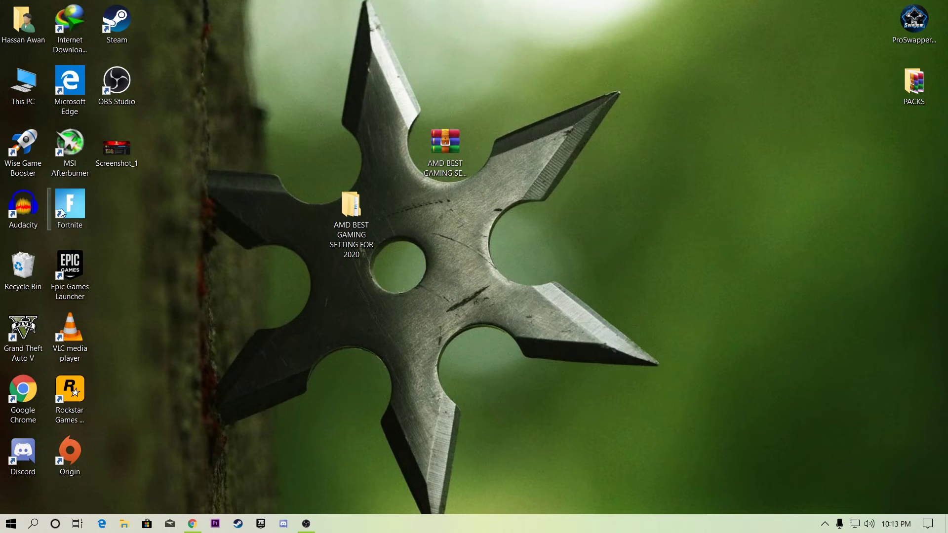
Browse from This PC to F:\SteamLibrary\steamapps\common\Counter-Strike Global Offensive
double_click(23, 84)
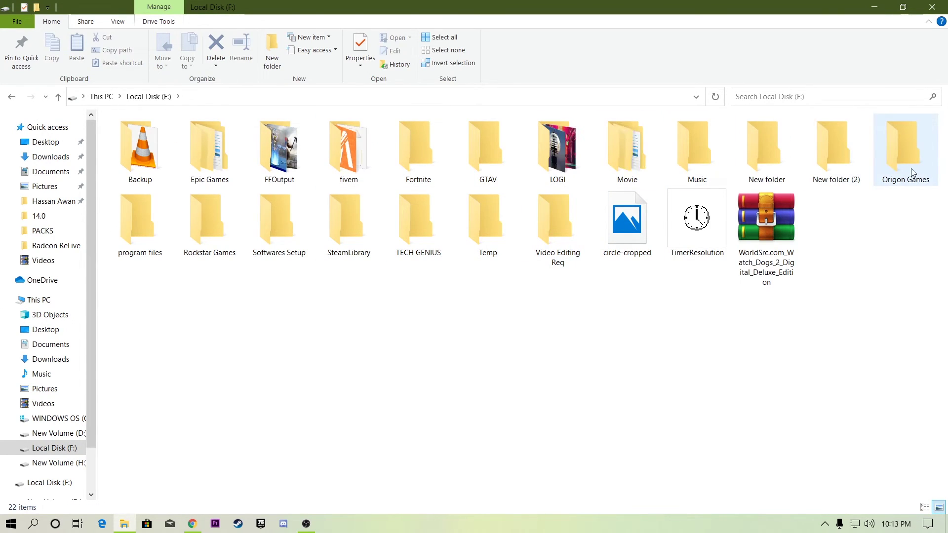
double_click(355, 227)
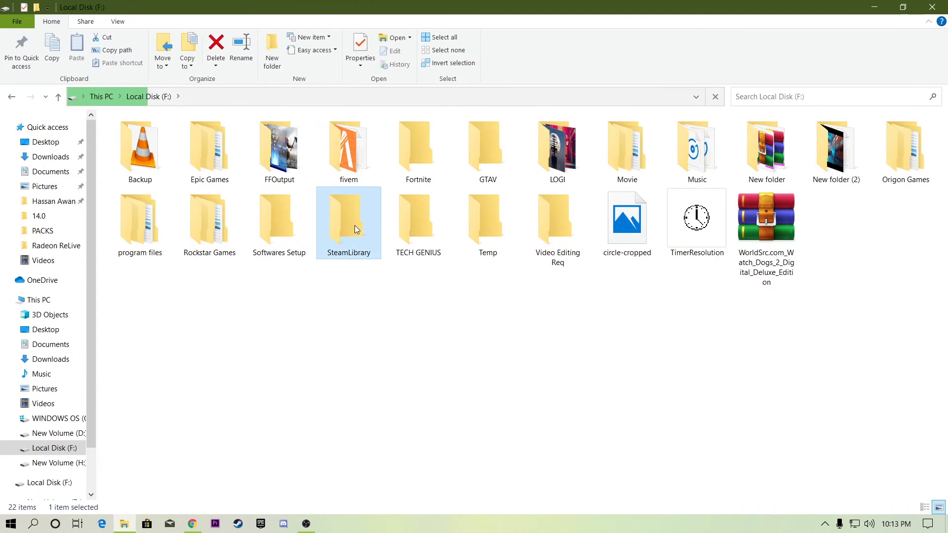
double_click(151, 138)
double_click(148, 138)
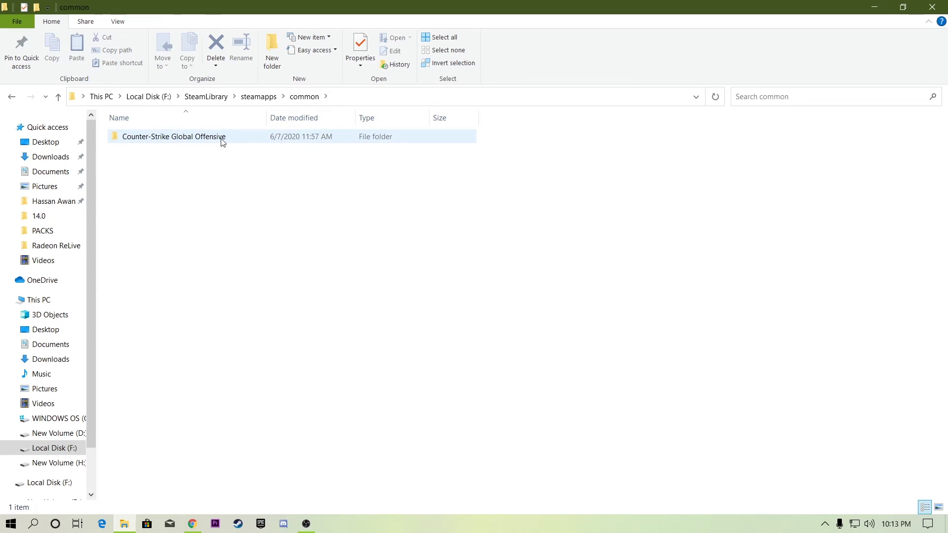
double_click(221, 142)
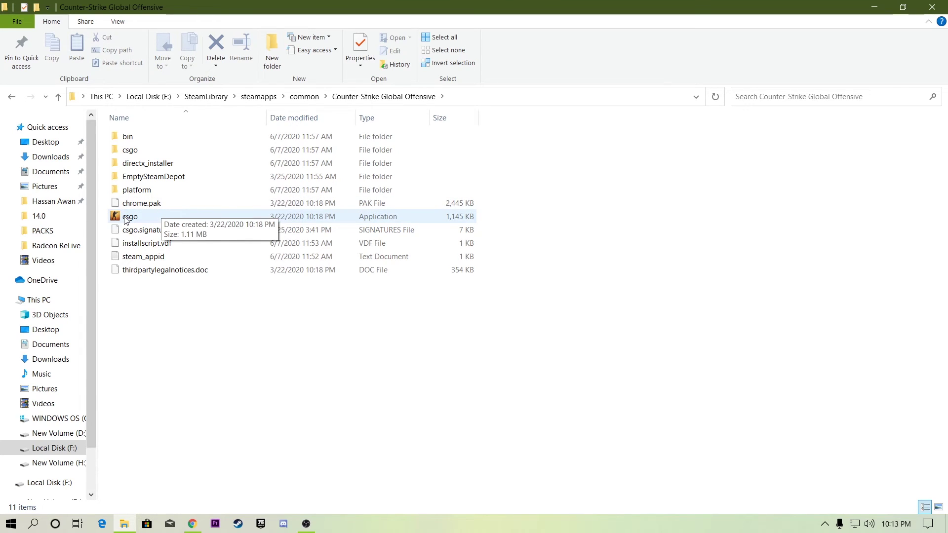
Open the csgo application's Properties on the Compatibility tab
right_click(126, 219)
left_click(163, 503)
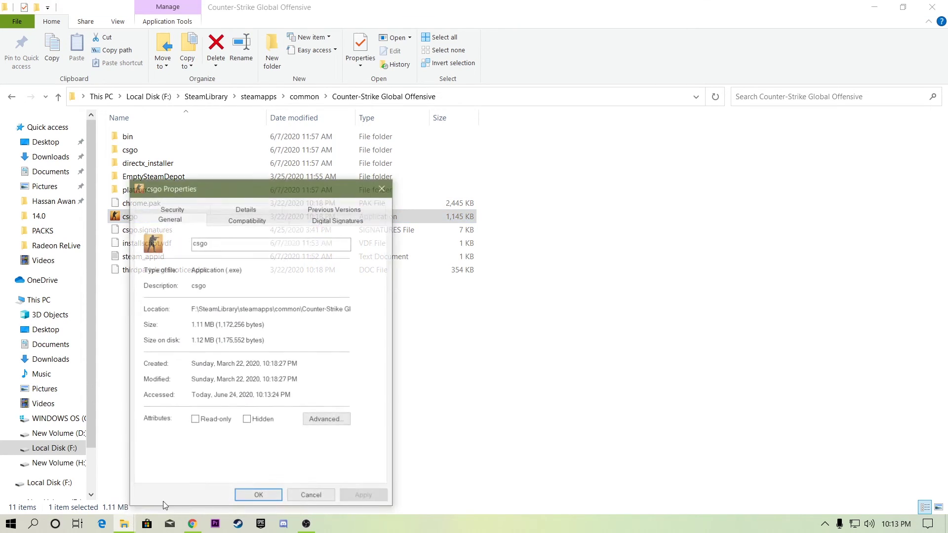
left_click(247, 220)
left_click_drag(272, 193, 363, 92)
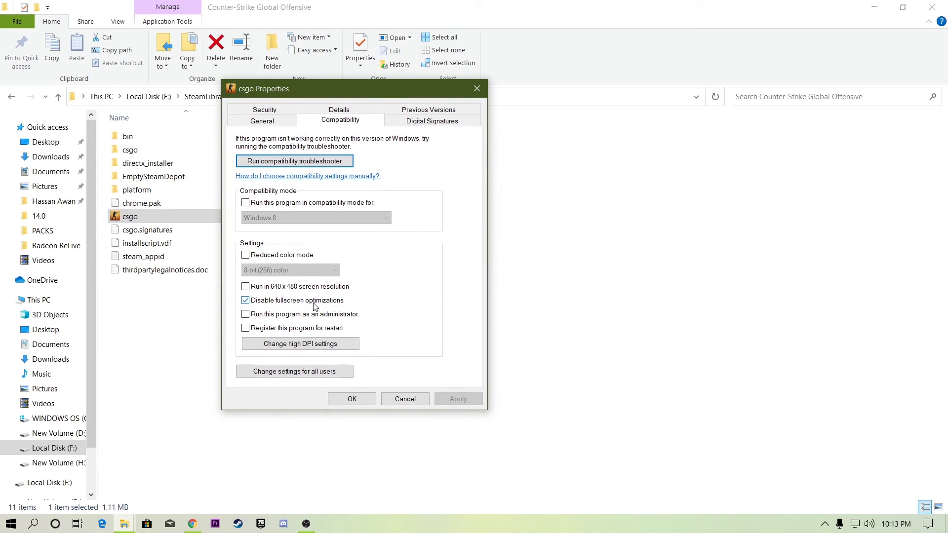
Override high DPI scaling with Application, apply the compatibility changes, and close Explorer
left_click(296, 344)
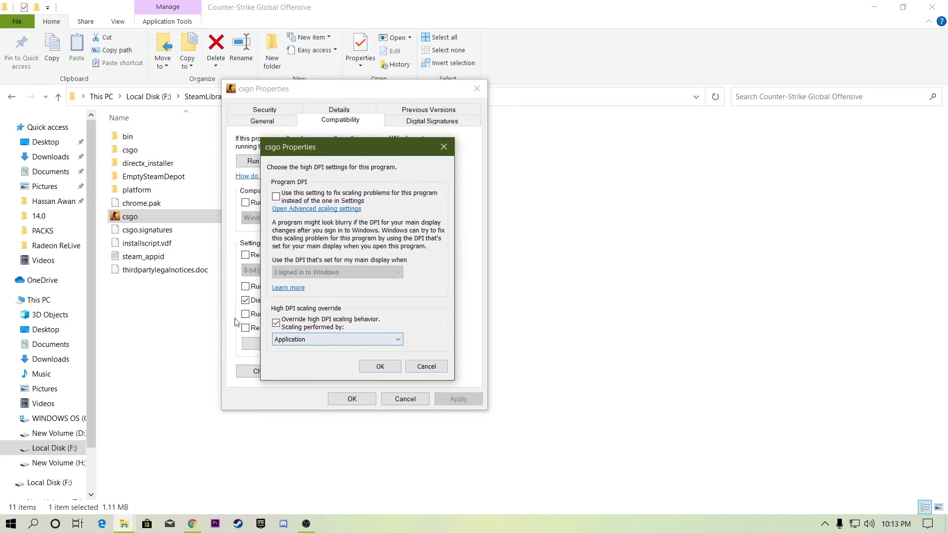
left_click_drag(335, 152, 568, 152)
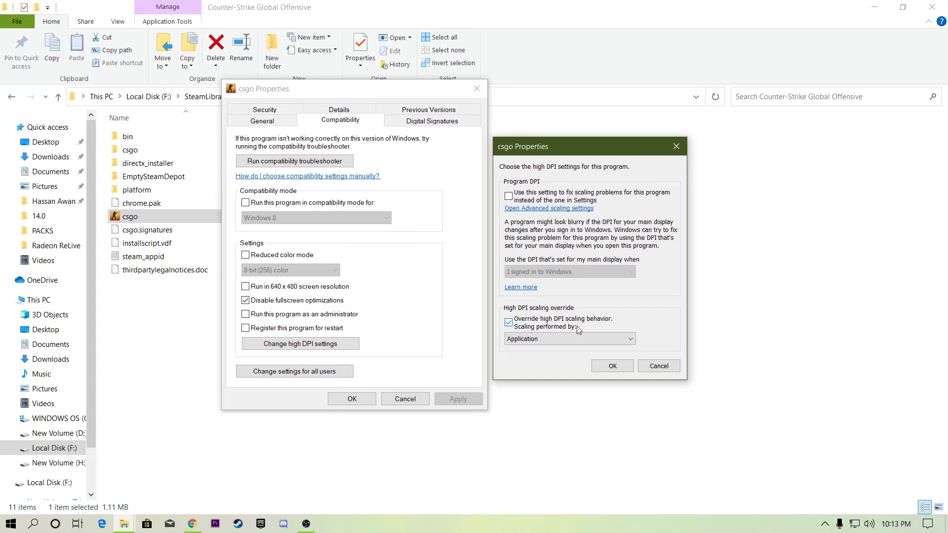
left_click(627, 339)
left_click(540, 346)
left_click(613, 366)
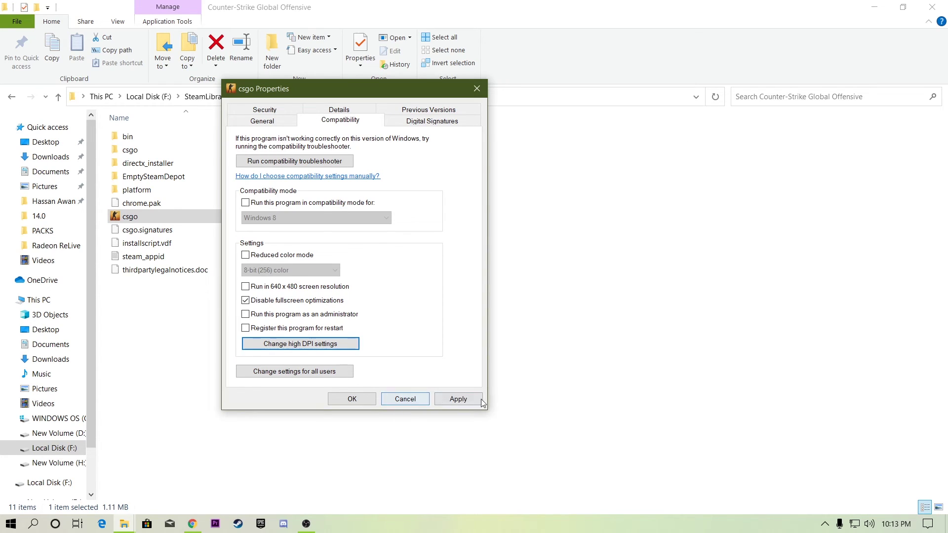
left_click(455, 398)
left_click(351, 399)
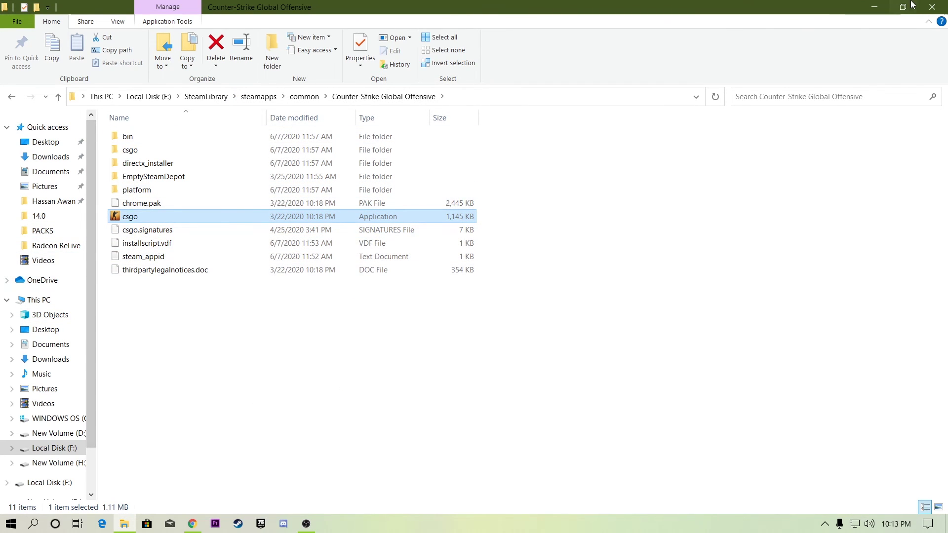
left_click(931, 7)
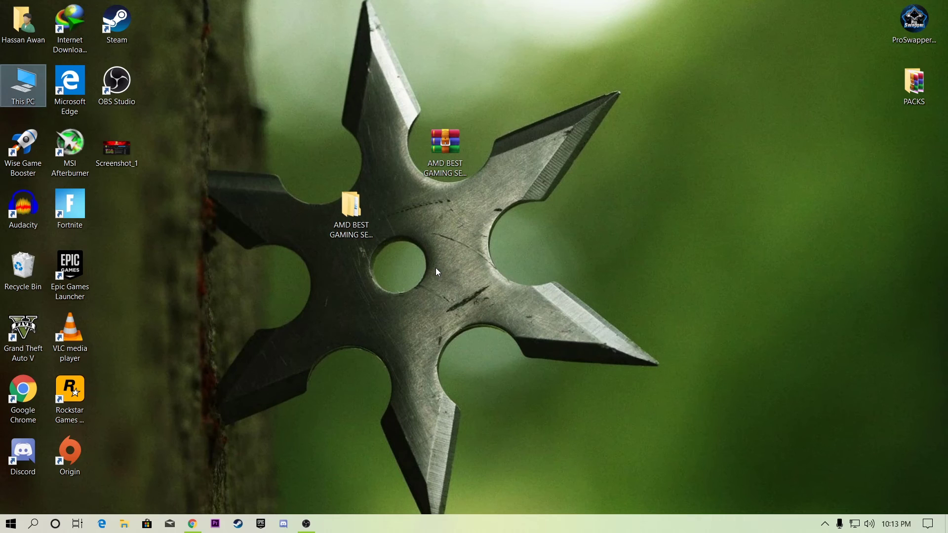